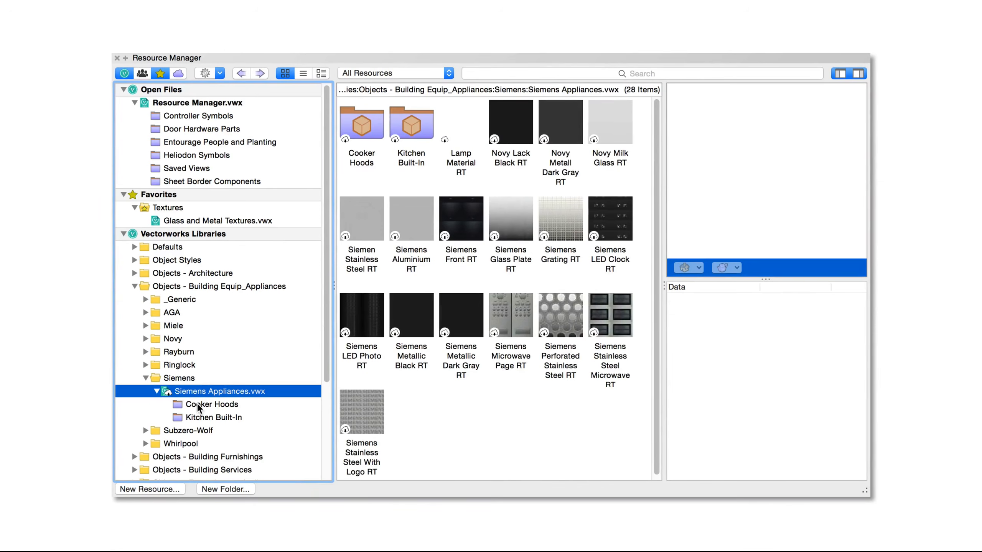
Step: View the Siemens Cooker Hoods folder and restrict the CMU search to the selected file, Resource Manager.vwx
click(198, 406)
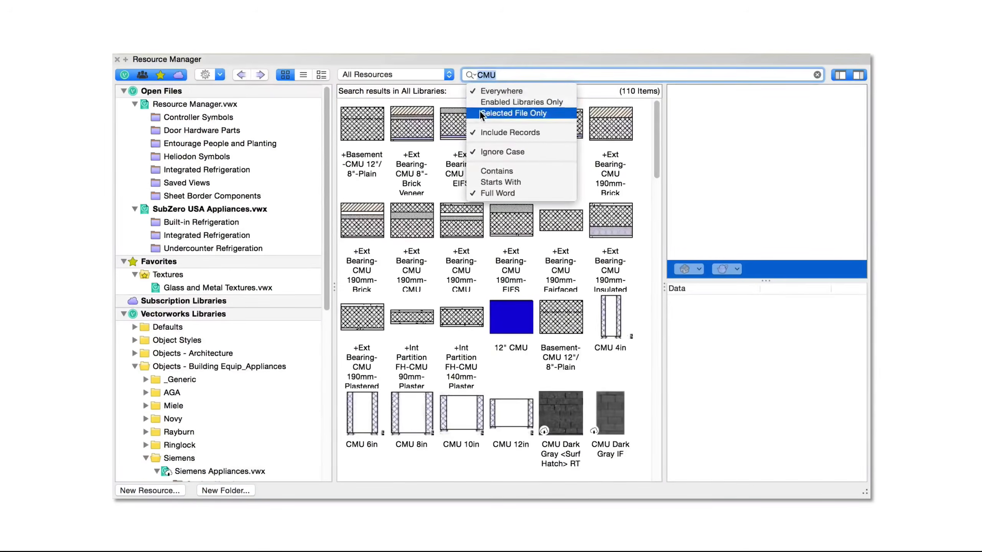
click(479, 111)
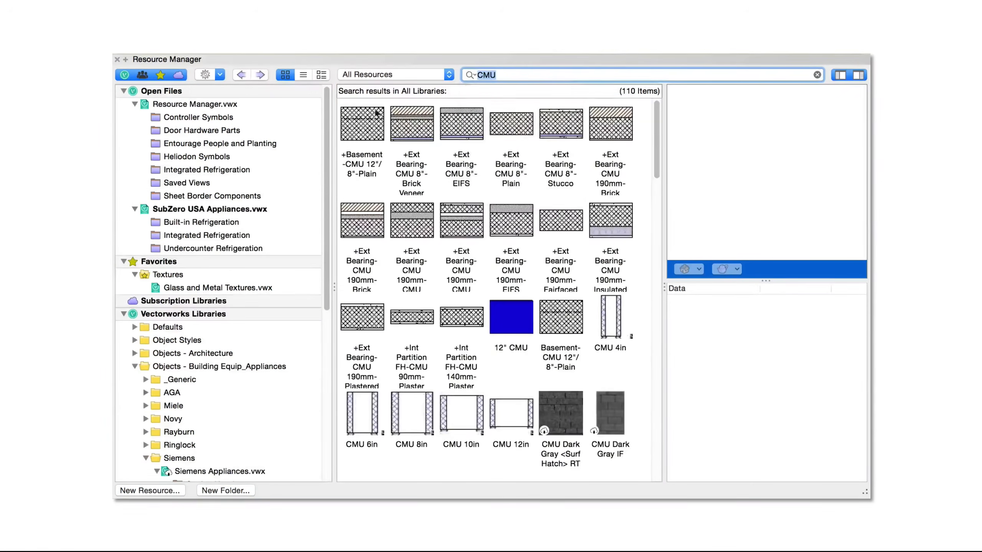
click(240, 106)
Step: Search everywhere, across all libraries, for resources matching 575W
click(471, 75)
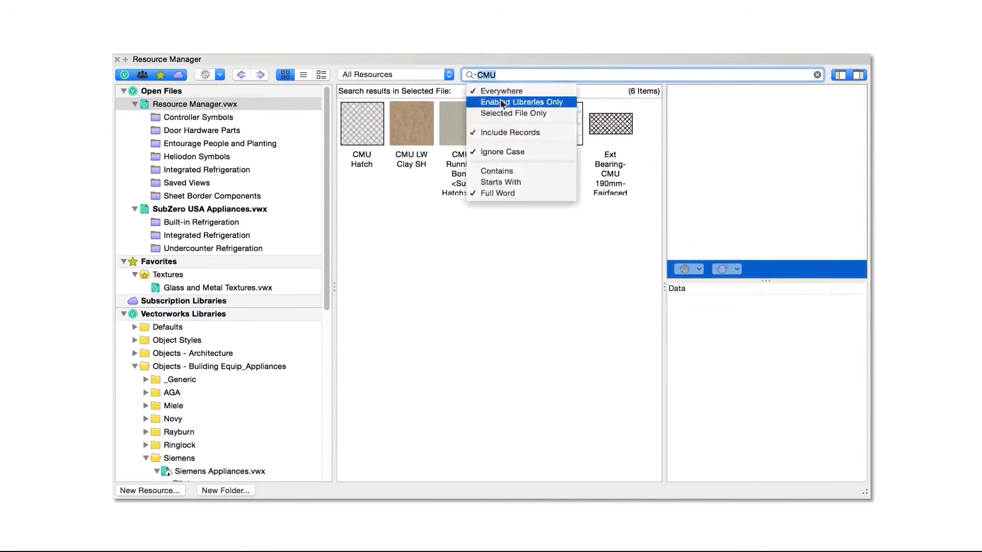
click(548, 130)
text(575W)
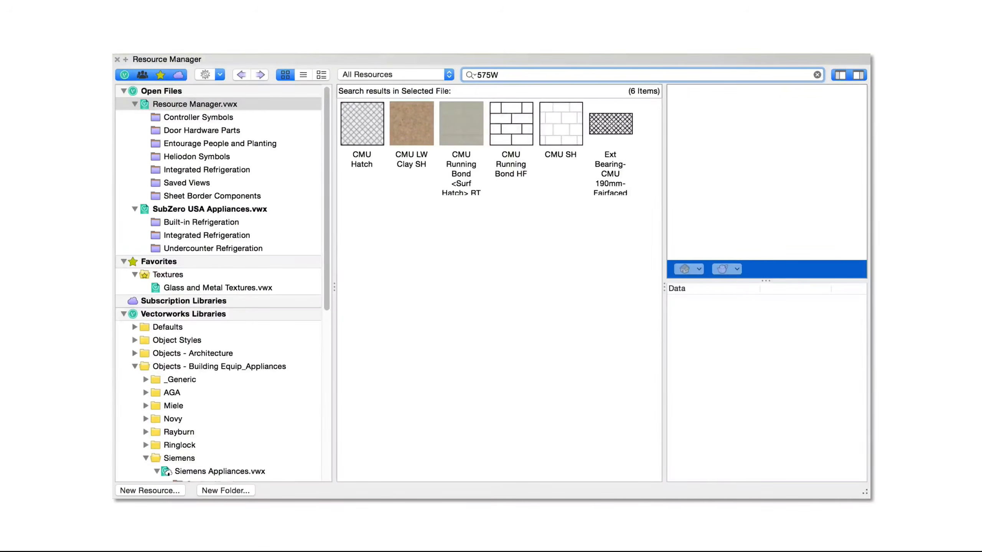
key(Return)
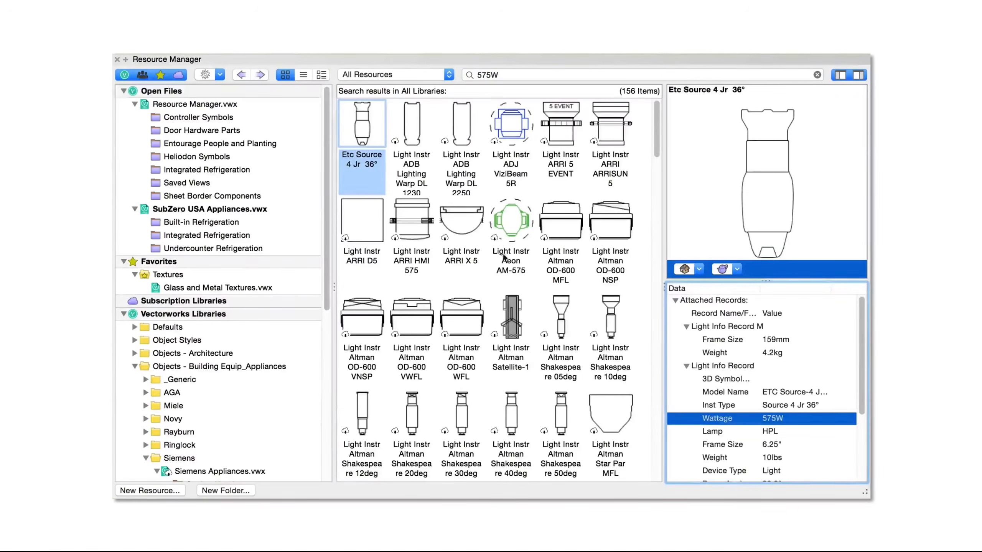
click(470, 75)
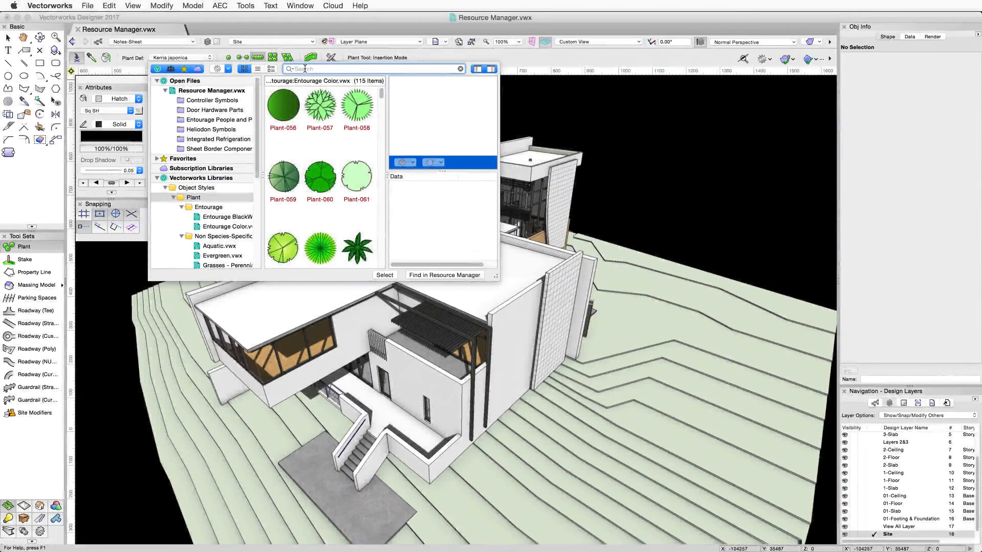
Step: Search the plant definitions for Shrubs, enlarge the resource selector and choose Kerria japonica
text(Sh)
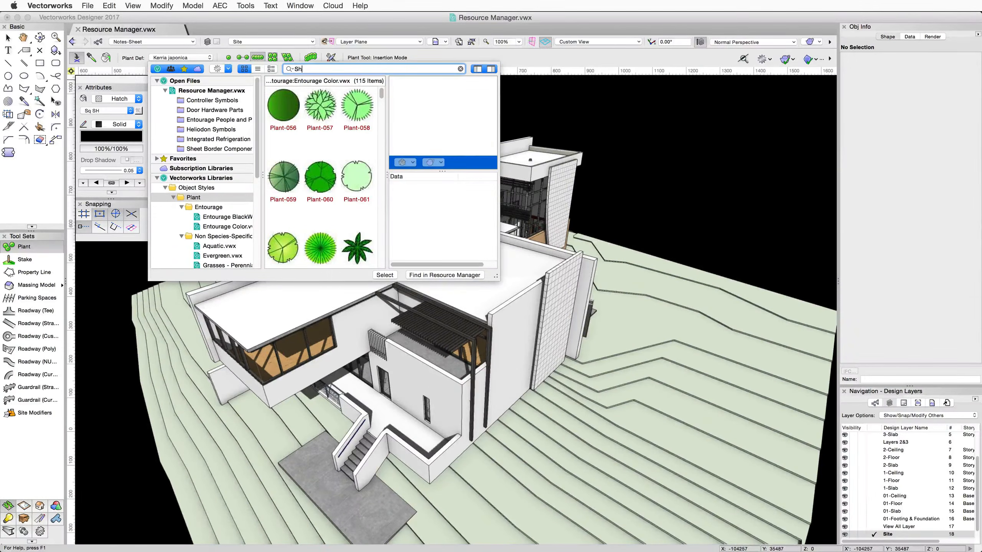
text(rubs)
key(Return)
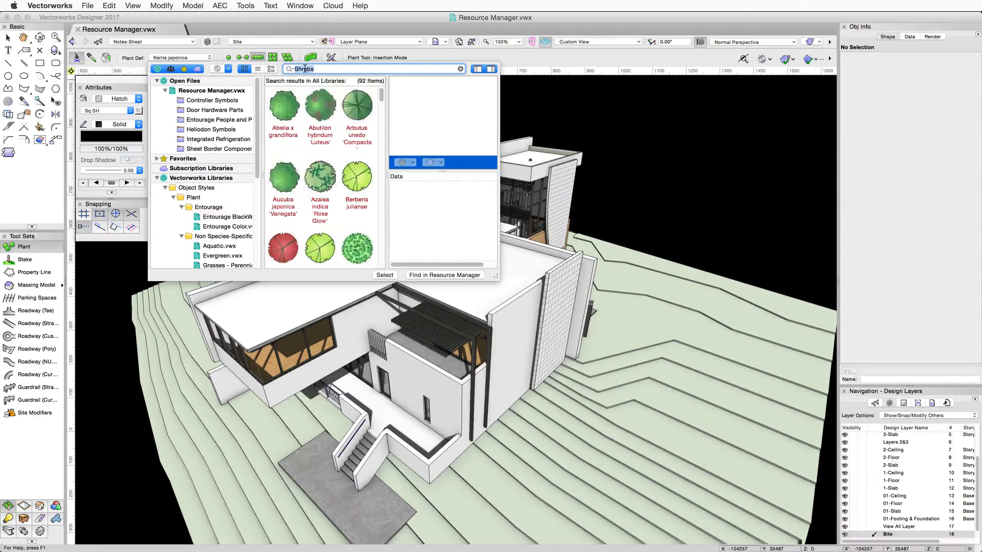
drag(496, 279, 819, 439)
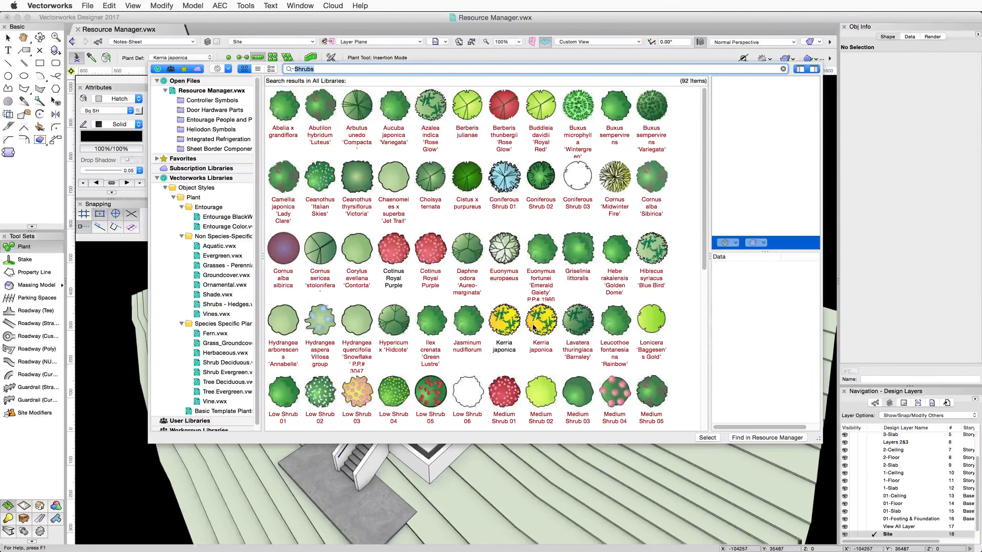
double_click(505, 325)
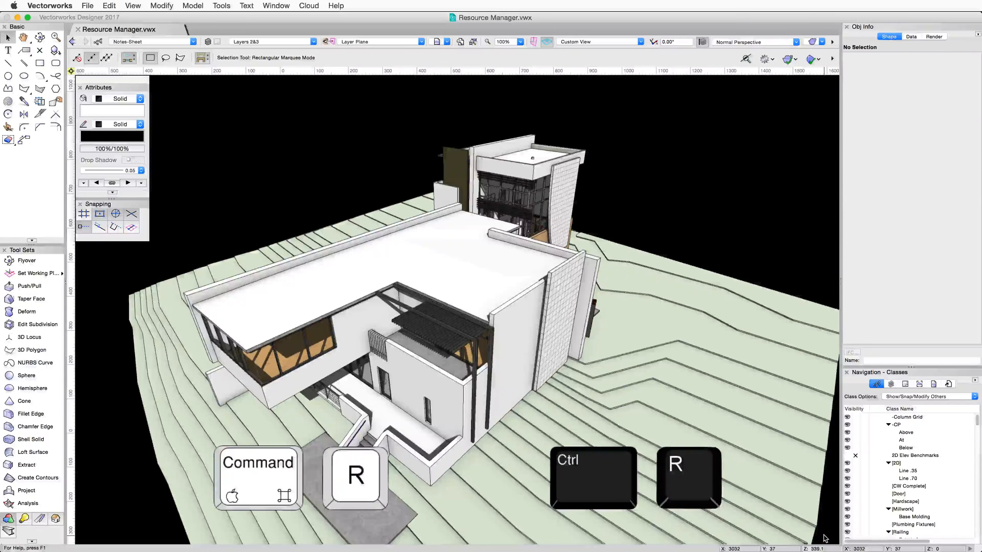
Step: Show the Resource Manager palette and expand it from its collapsed state
key(super+r)
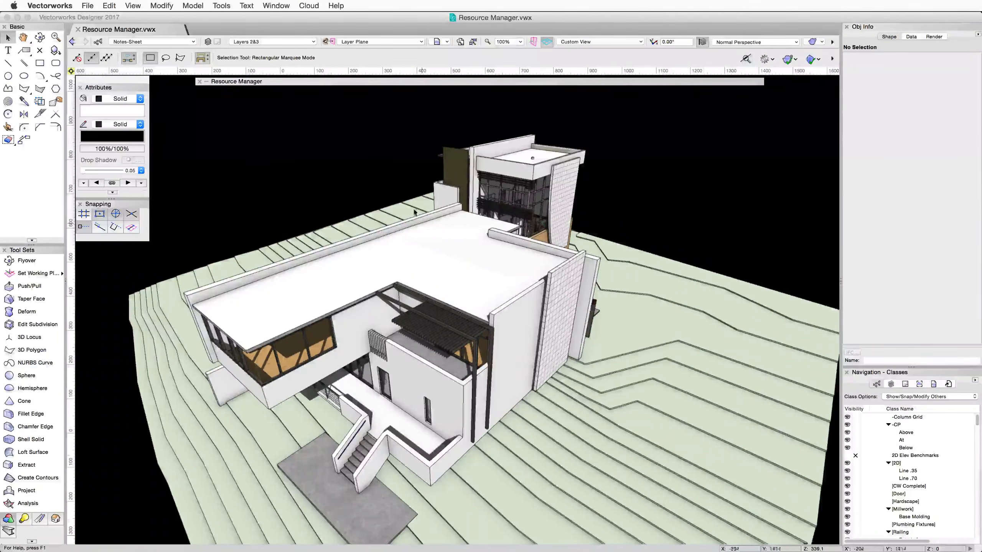
click(390, 82)
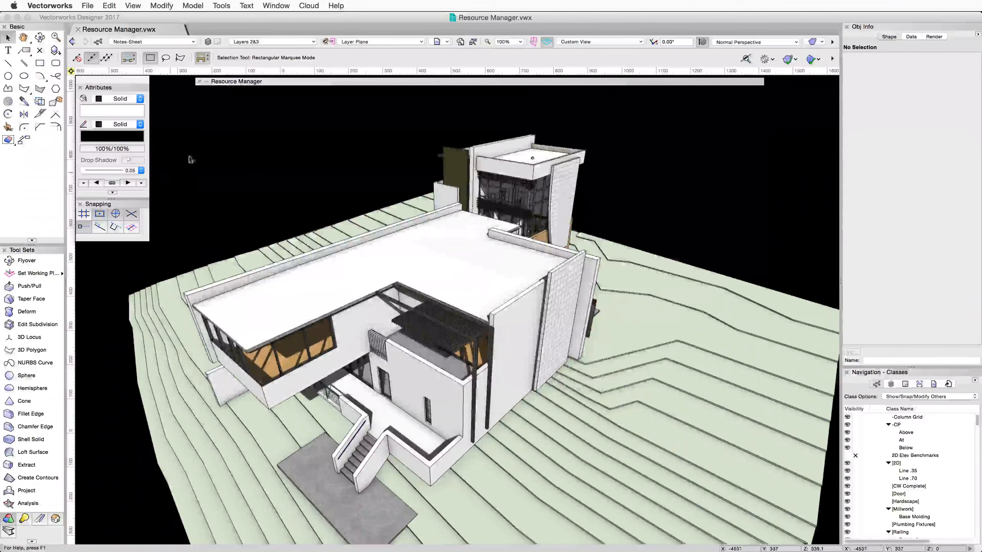
mouse_move(238, 82)
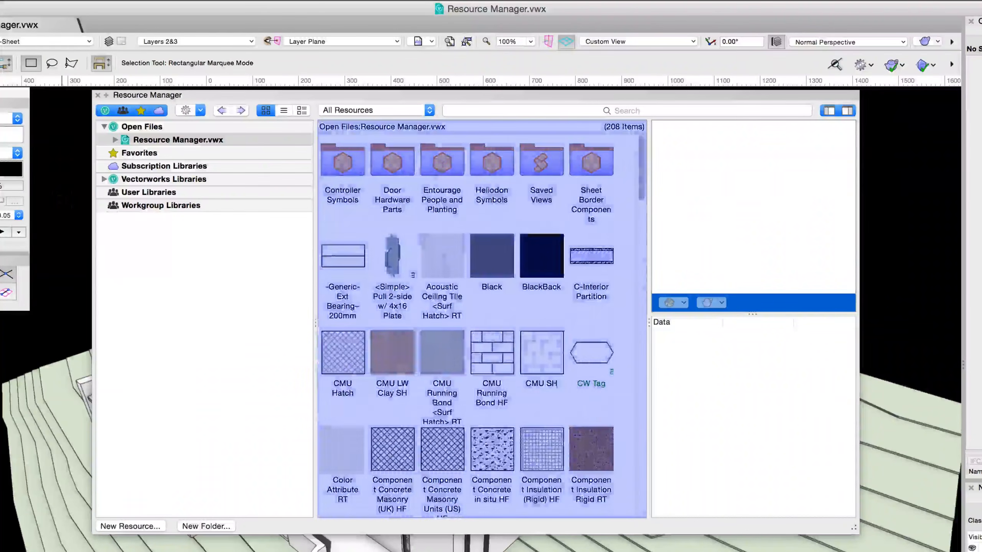
Step: Examine the preview and attached record data of the Etc Source 4 Jr 36° symbol in Resource Manager.vwx
drag(642, 164, 640, 291)
click(379, 285)
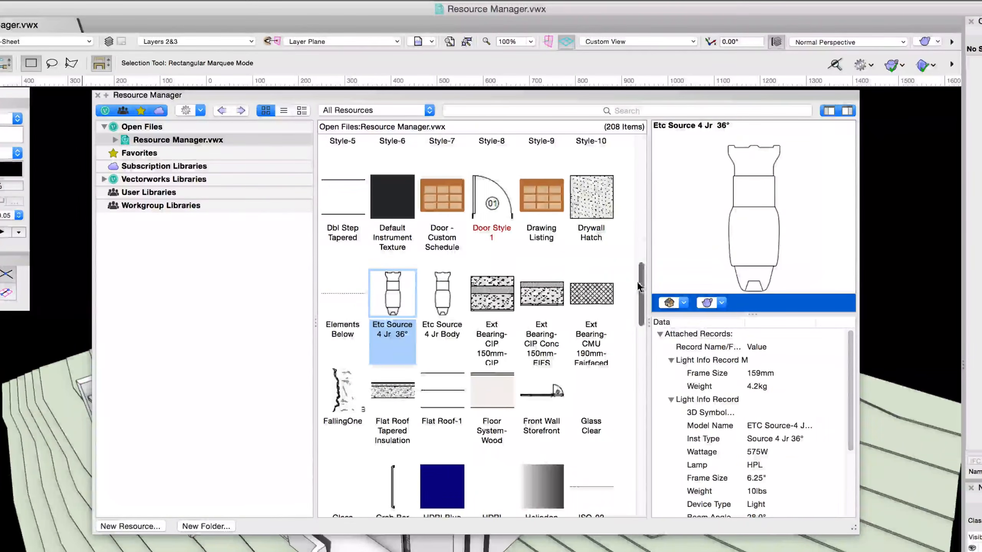
drag(638, 286, 631, 141)
click(626, 145)
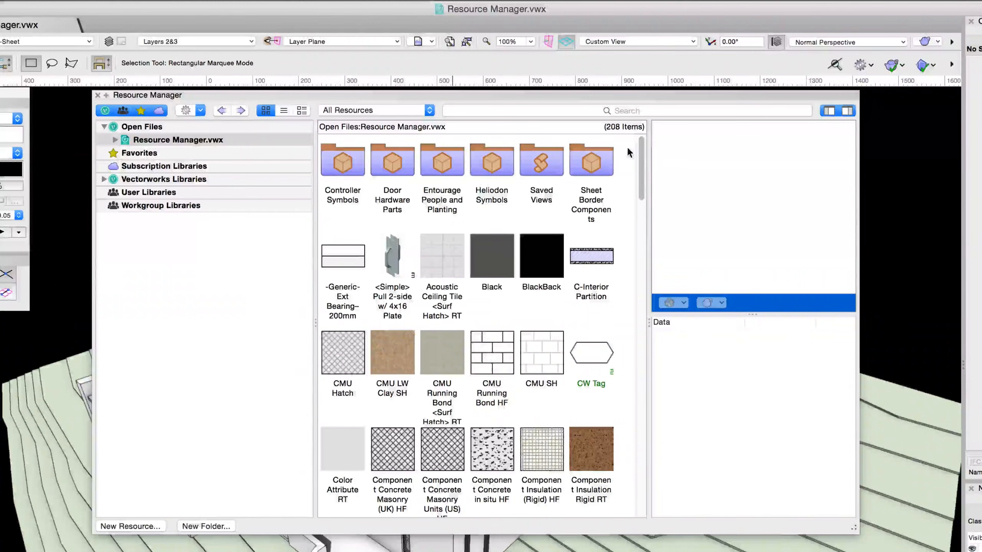
Step: Hide and show again the Vectorworks, user and workgroup, favorites and subscription libraries, one group at a time
click(105, 110)
click(105, 111)
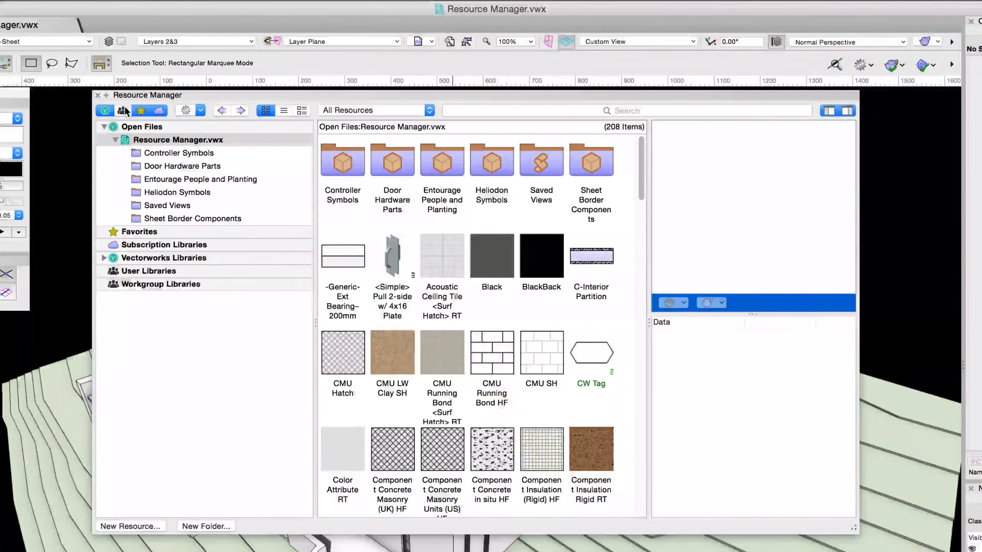
click(124, 110)
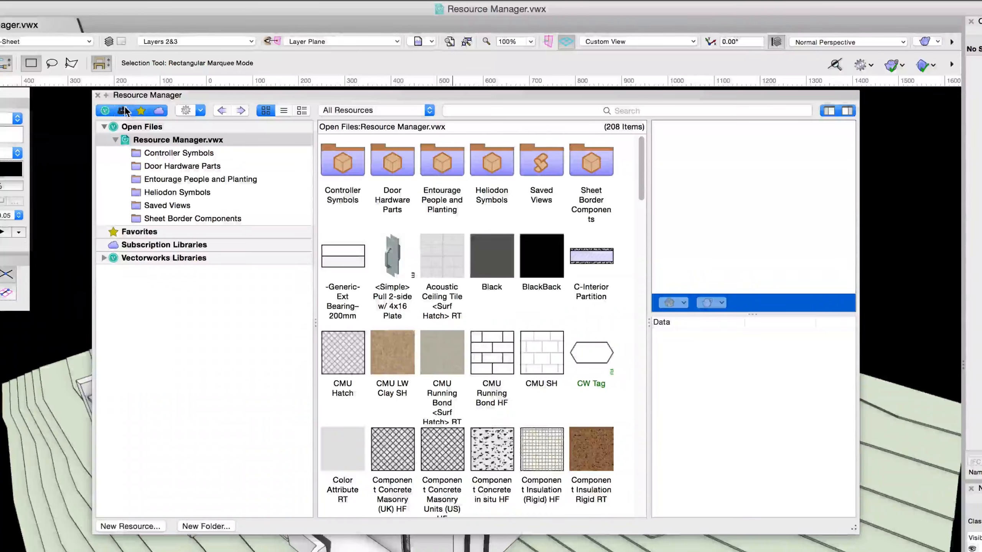
click(124, 110)
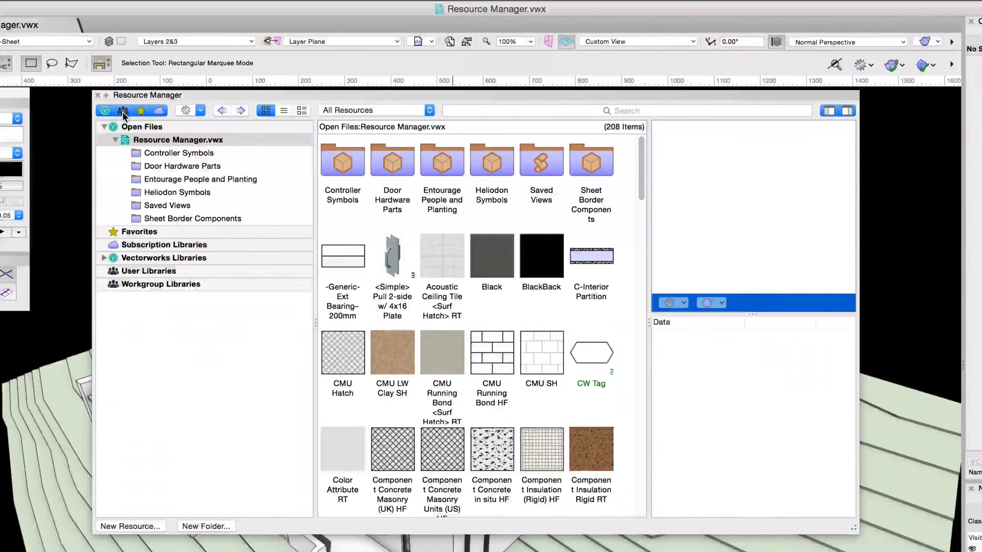
click(145, 112)
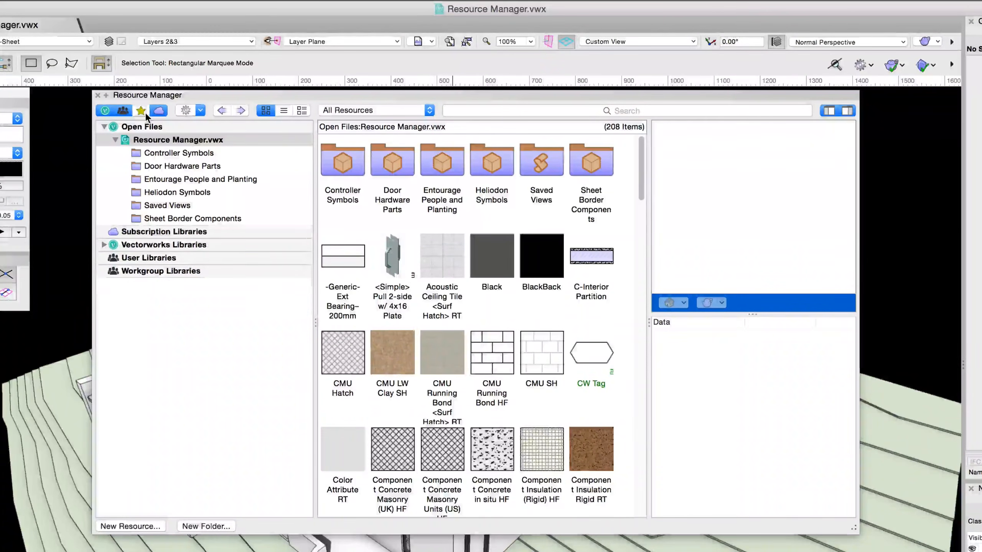
click(145, 112)
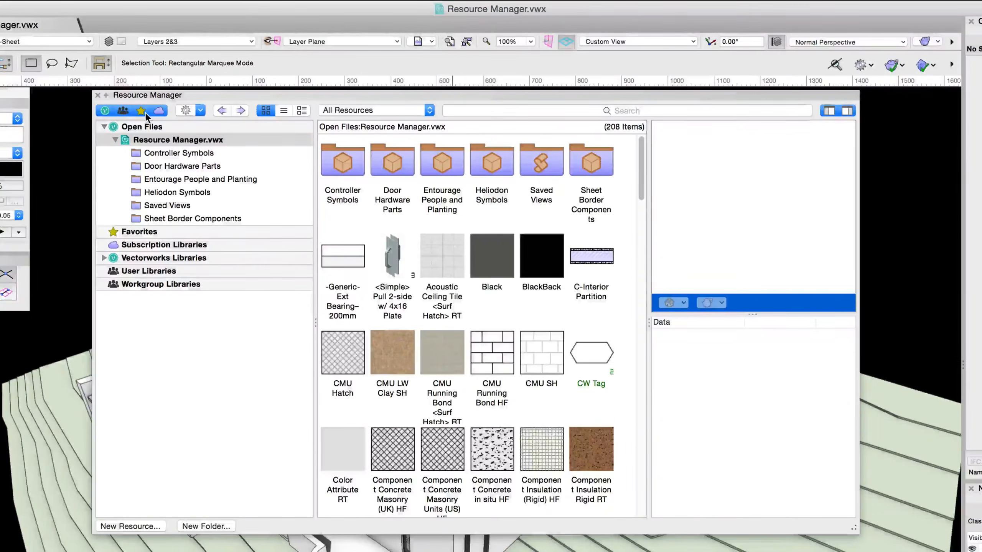
click(162, 113)
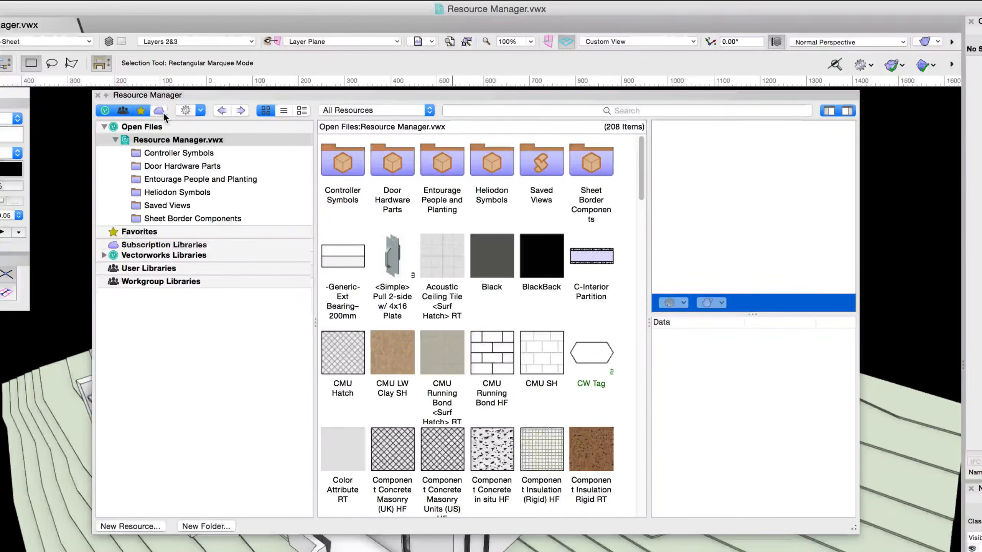
click(162, 112)
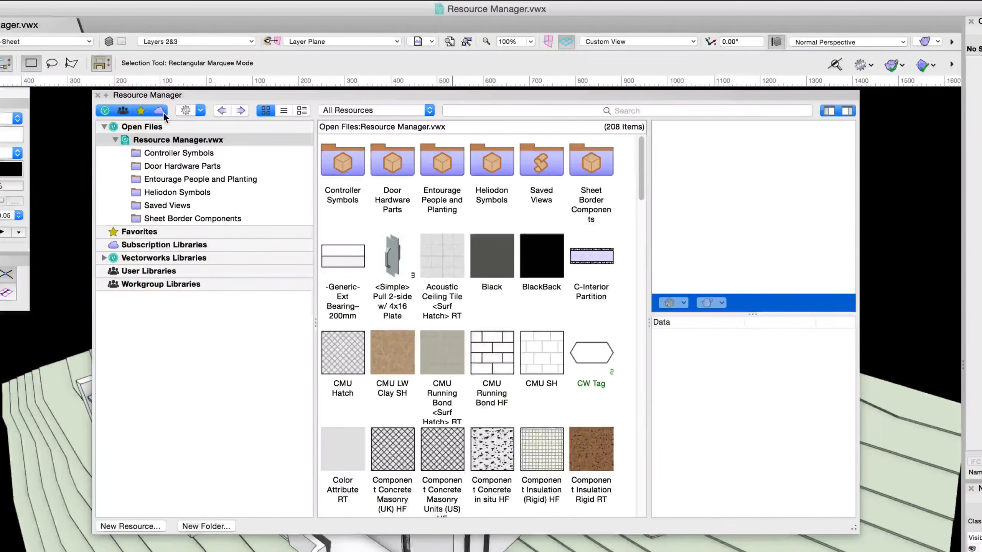
Step: Hide the subscription, favorites, user and workgroup, and Vectorworks libraries so only the open files are listed
click(163, 112)
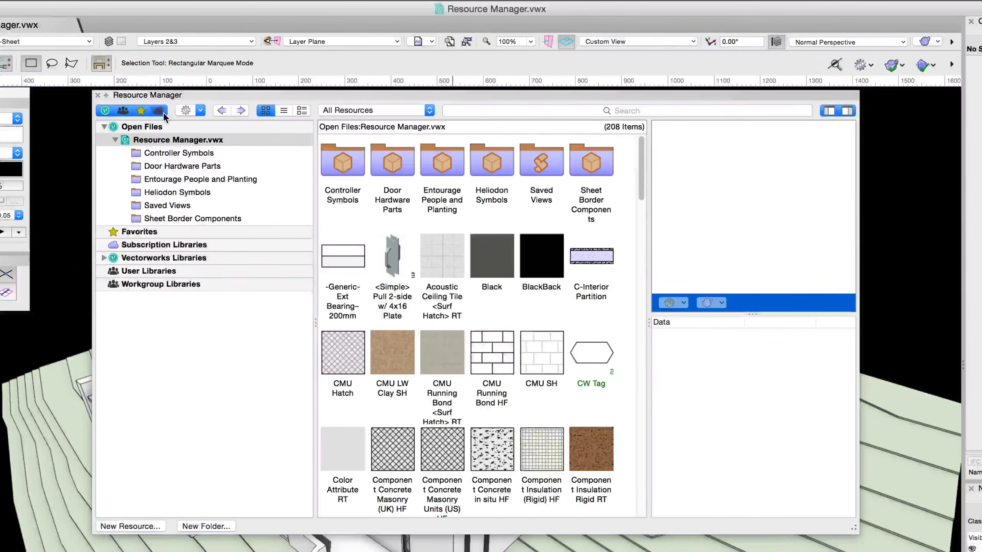
click(144, 112)
click(126, 111)
click(110, 112)
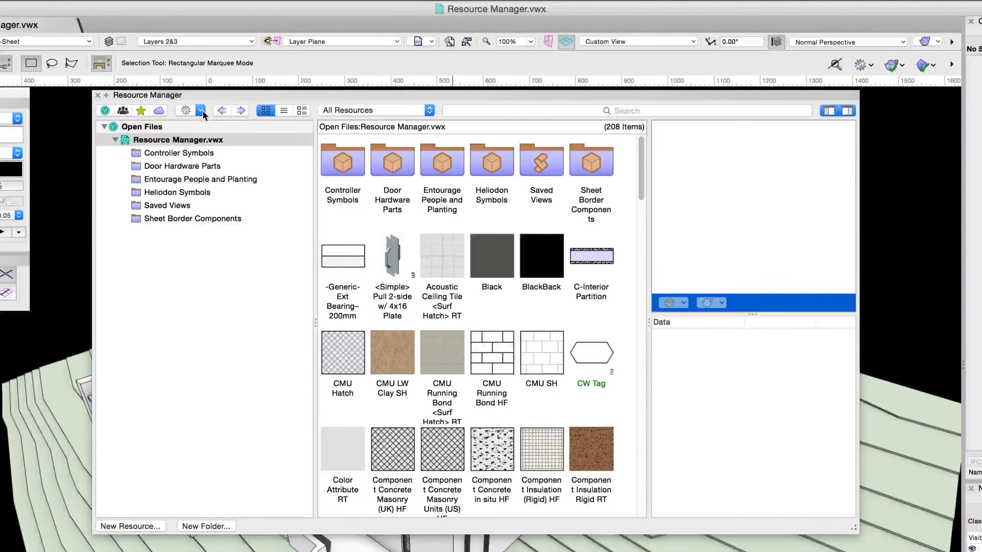
Step: Browse the resources of Glass and Metal Textures.vwx without opening it, and return to Resource Manager.vwx
click(201, 111)
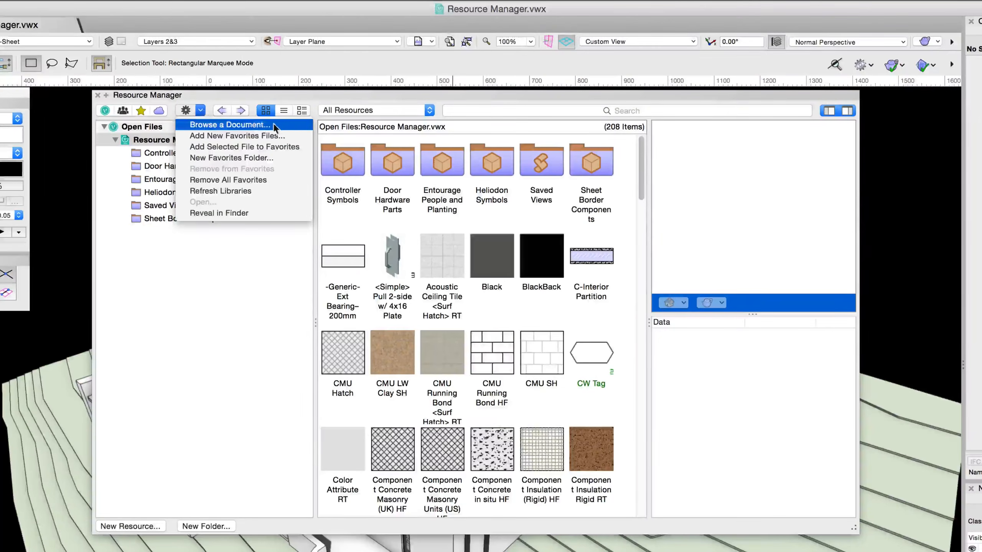
click(299, 126)
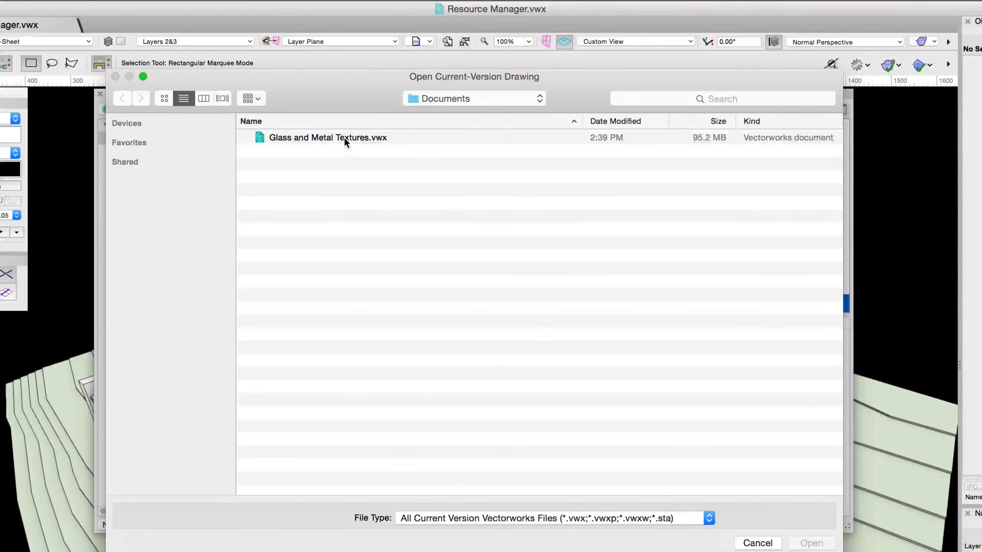
click(344, 138)
click(818, 545)
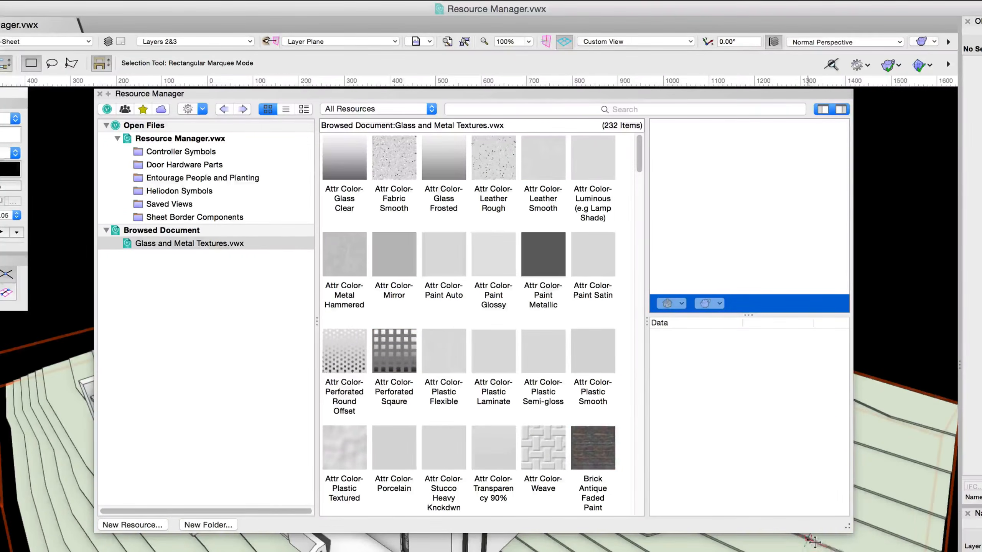
click(255, 242)
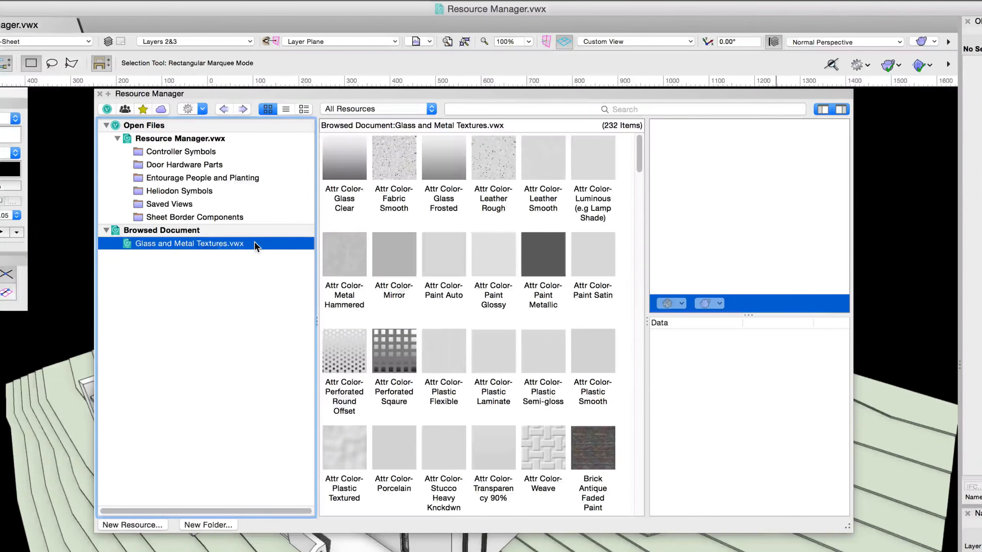
click(249, 139)
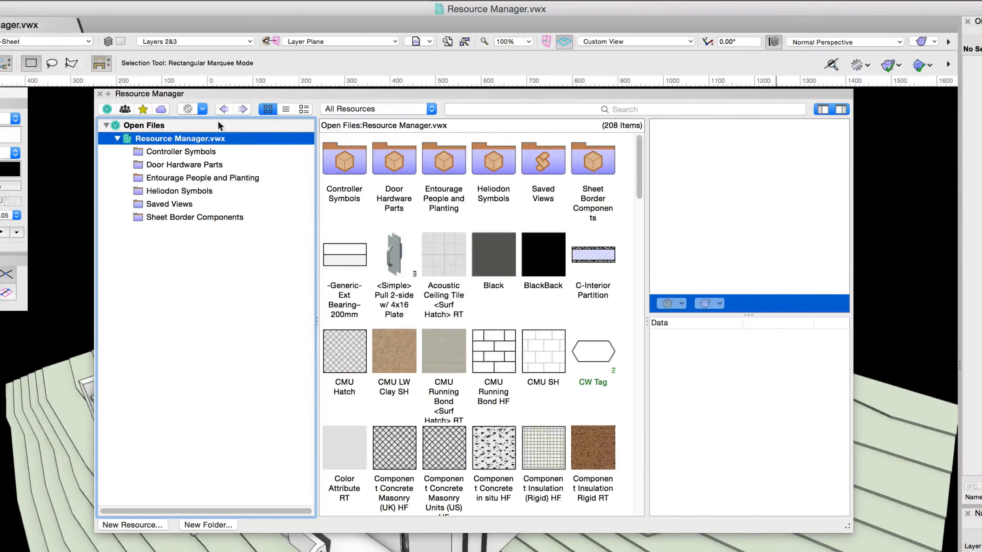
Step: Add Glass and Metal Textures.vwx as a favorites file in a new favorites folder named Textures
click(203, 110)
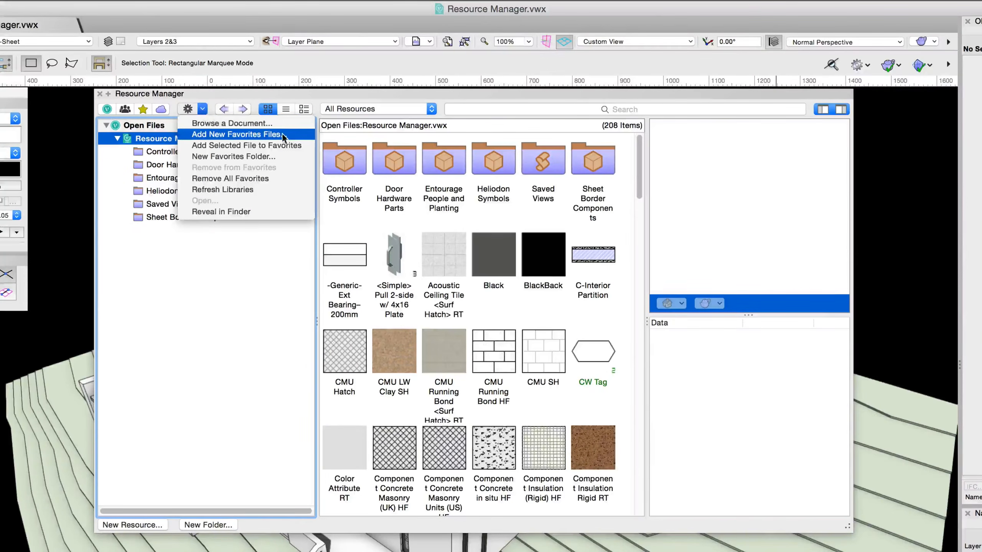
click(293, 134)
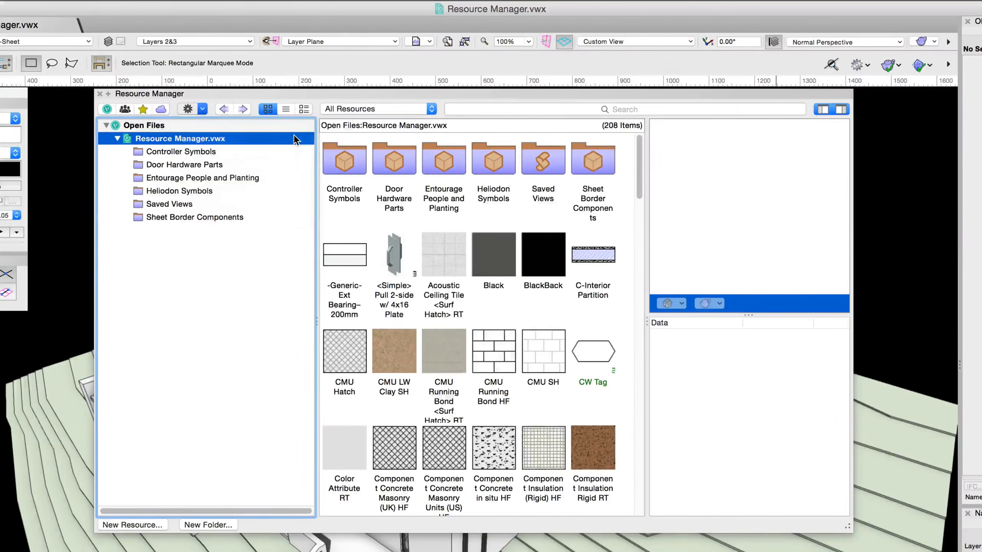
click(434, 157)
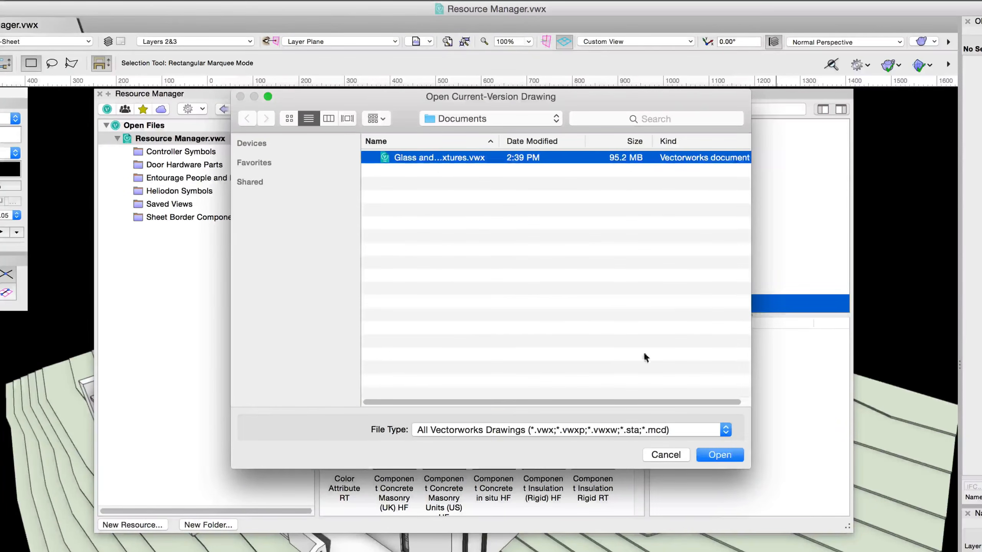
click(711, 455)
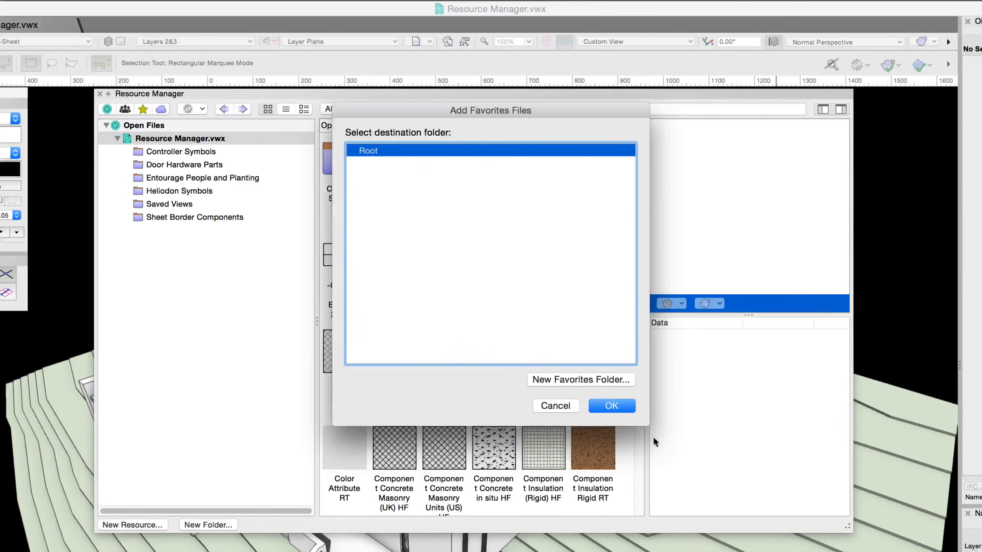
click(601, 379)
text(Textures)
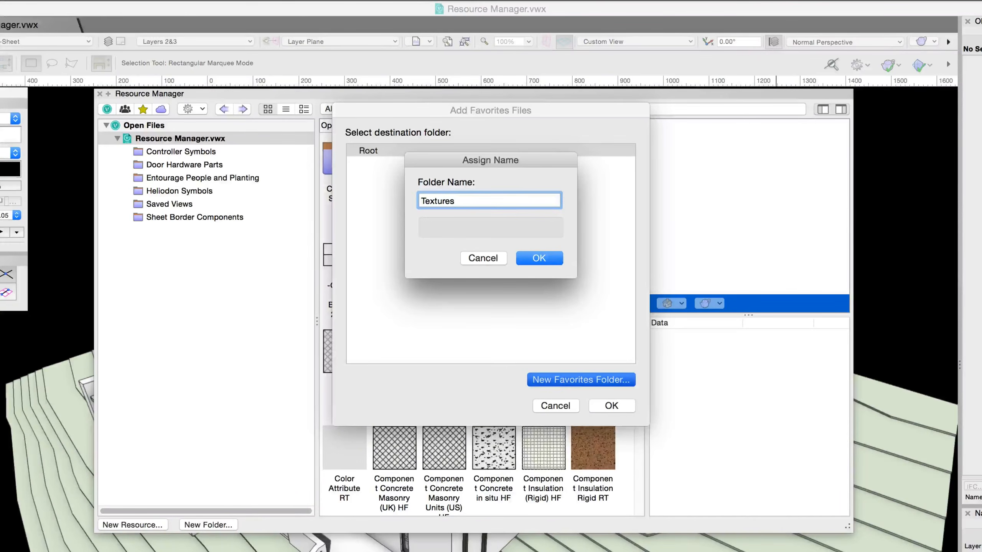
key(Return)
key(Return)
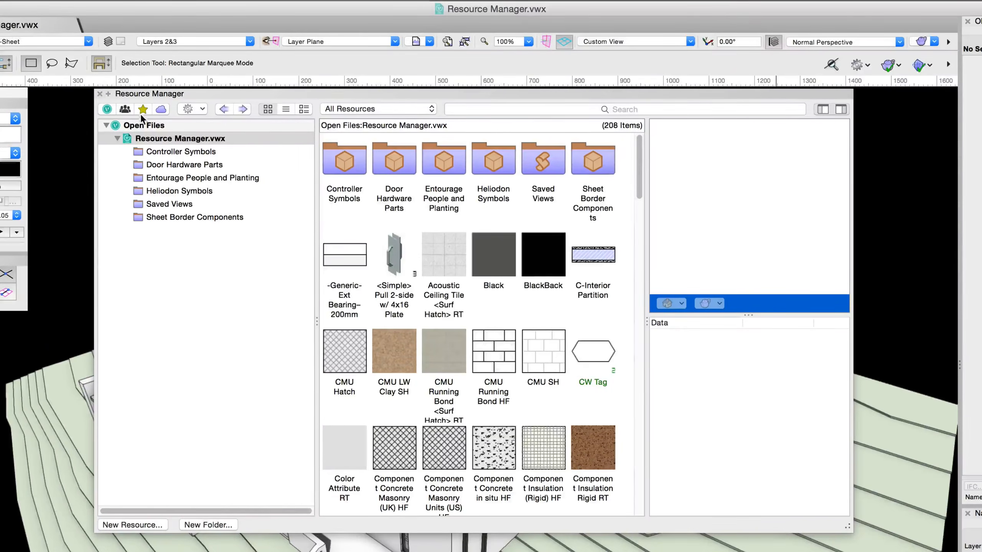
Step: Show the favorites with the Textures folder expanded and refresh the libraries
click(118, 244)
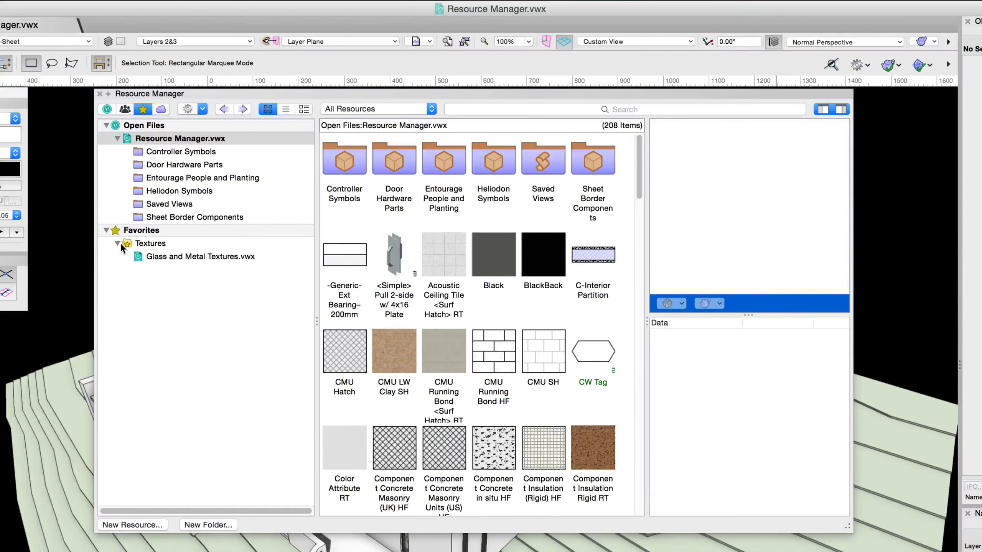
click(203, 109)
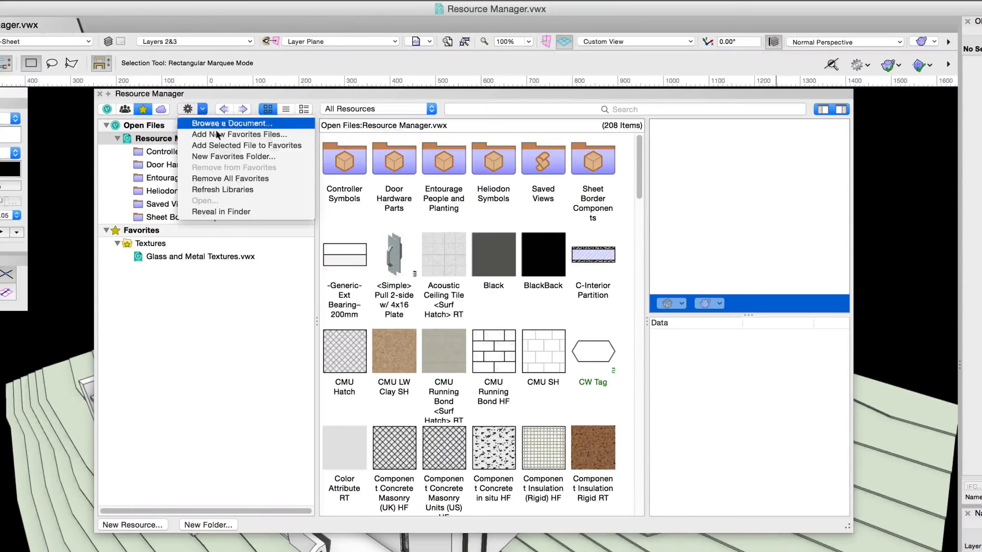
click(288, 190)
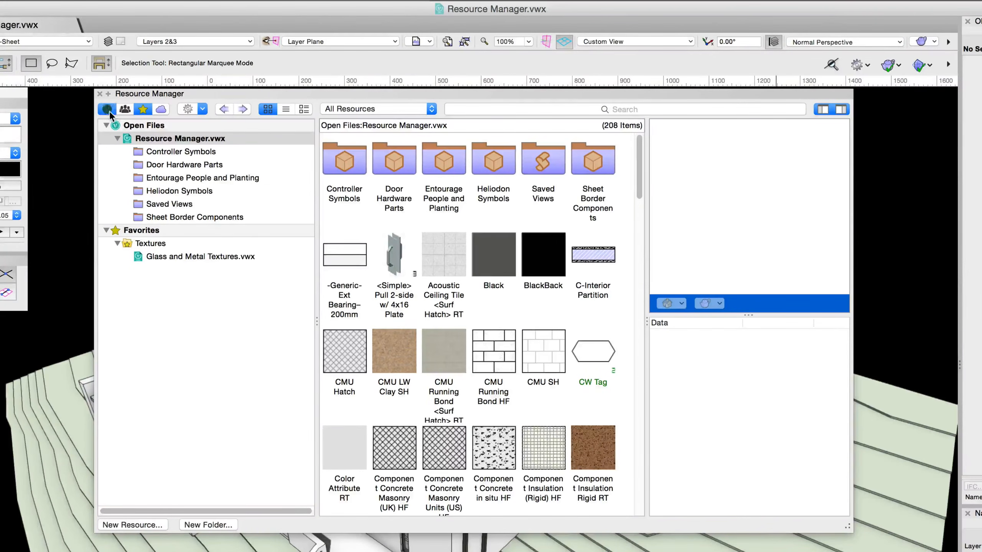
Step: Show the Vectorworks libraries and browse the Cooker Hoods and Kitchen Built-In folders of Siemens Appliances.vwx under Objects - Building Equip_Appliances
click(106, 270)
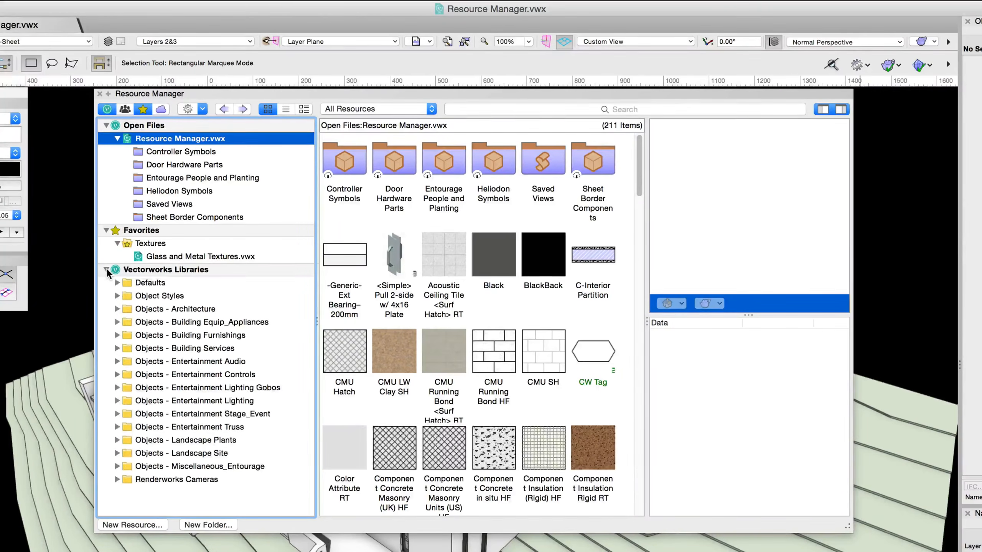
click(117, 322)
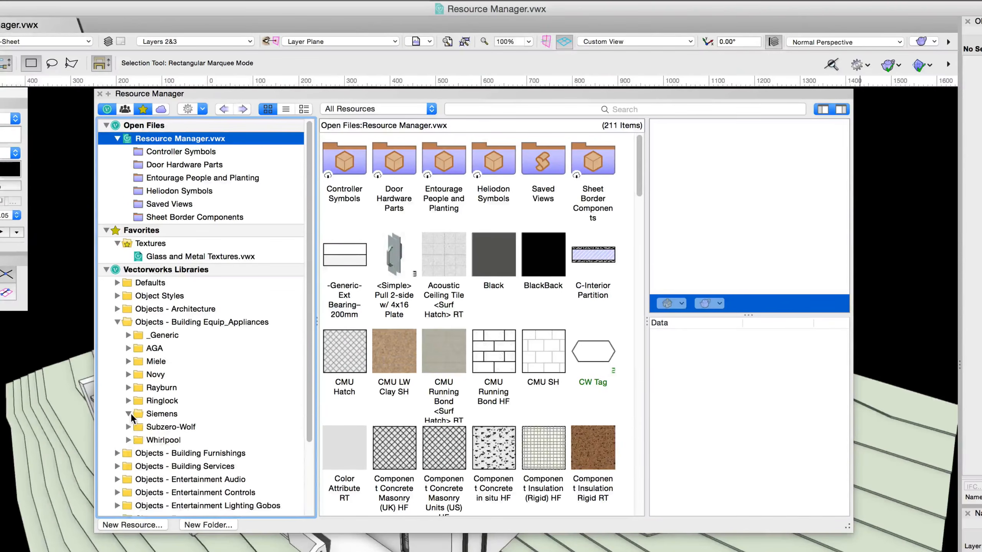
click(129, 414)
click(180, 428)
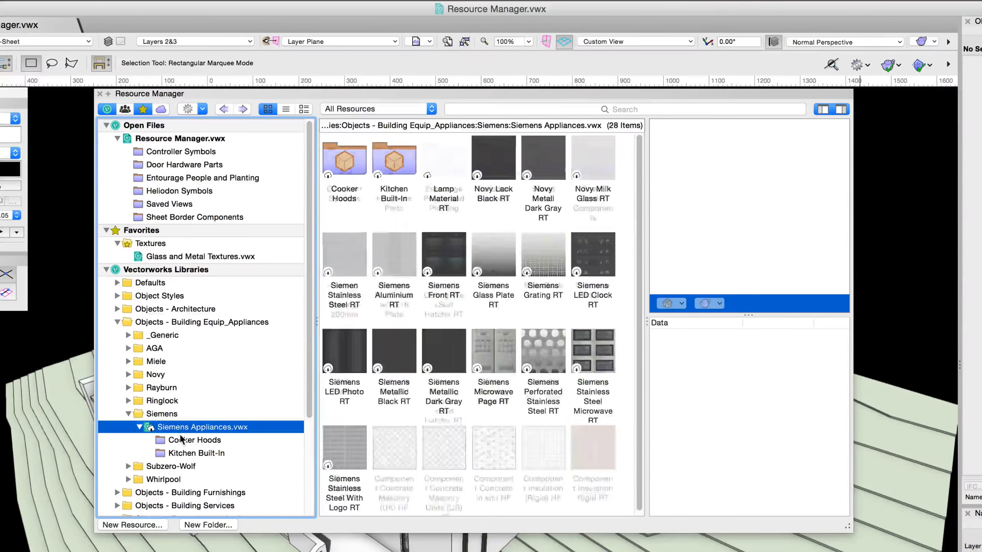
click(181, 441)
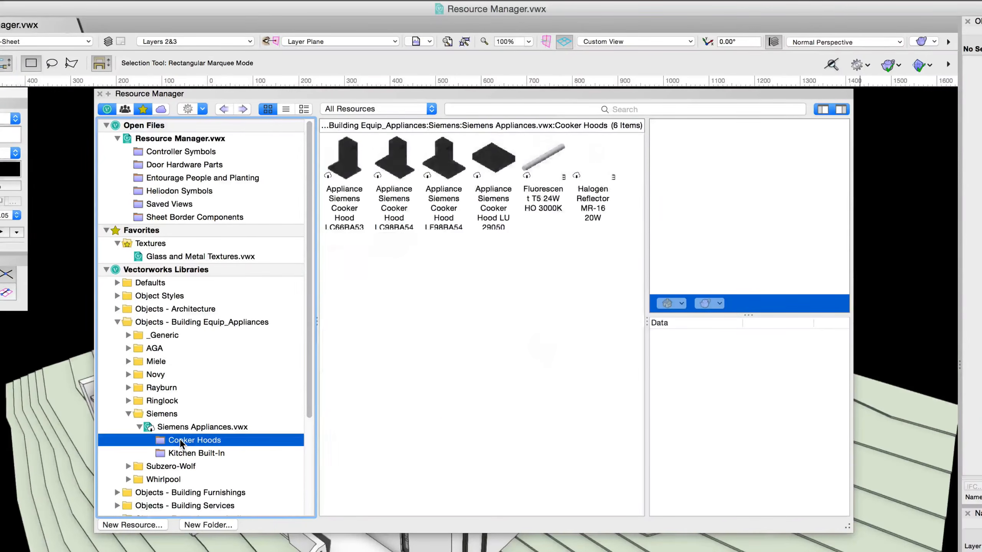
click(182, 453)
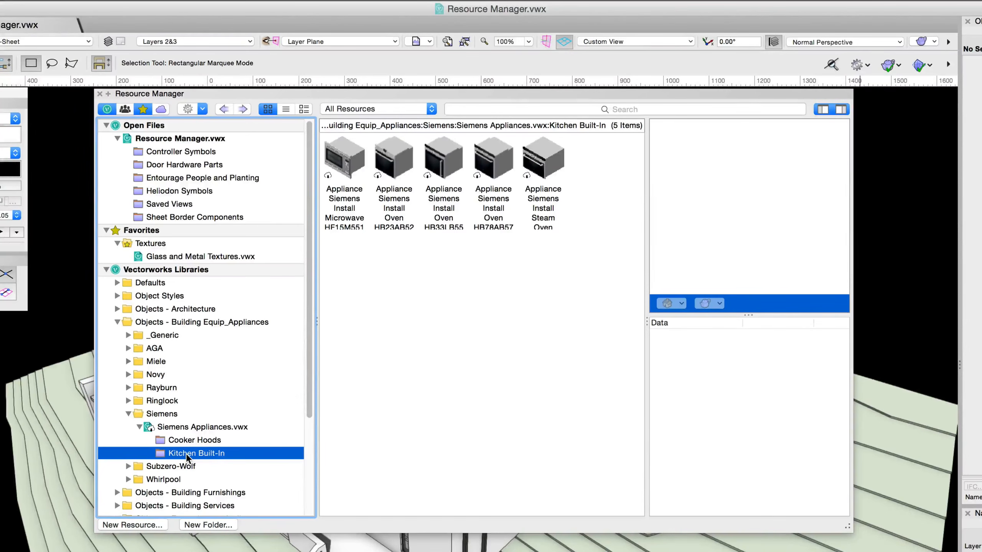
click(227, 427)
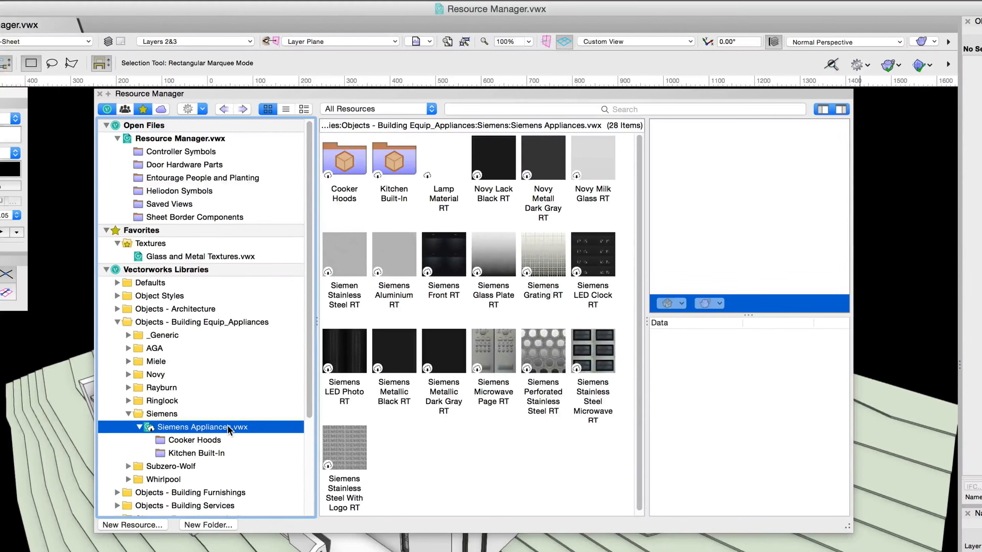
Step: Browse the Built-in Refrigeration symbols of SubZero USA Appliances.vwx in the Subzero-Wolf folder
click(128, 466)
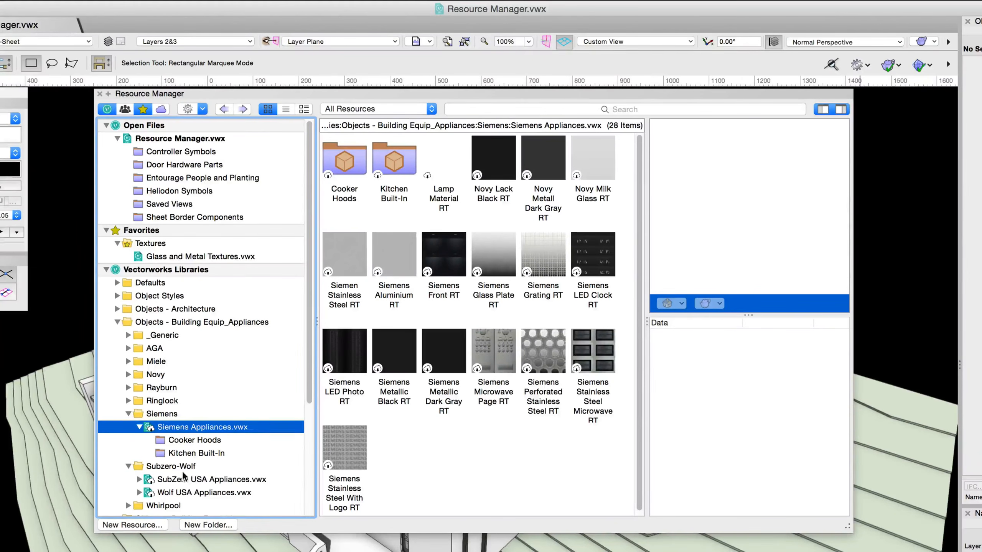
click(209, 480)
click(158, 494)
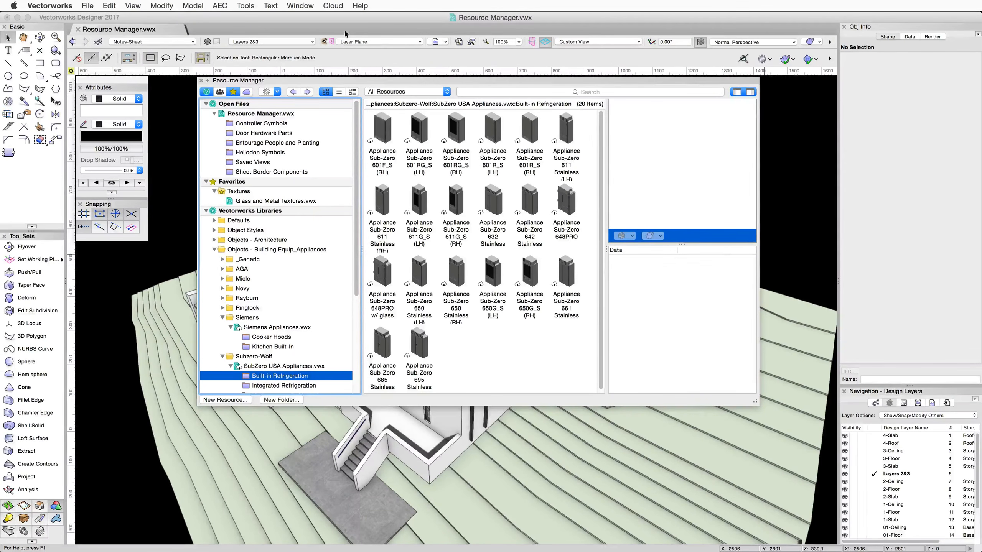
Step: Open the Vectorworks Package Manager from the download content command to view the installable libraries
click(359, 5)
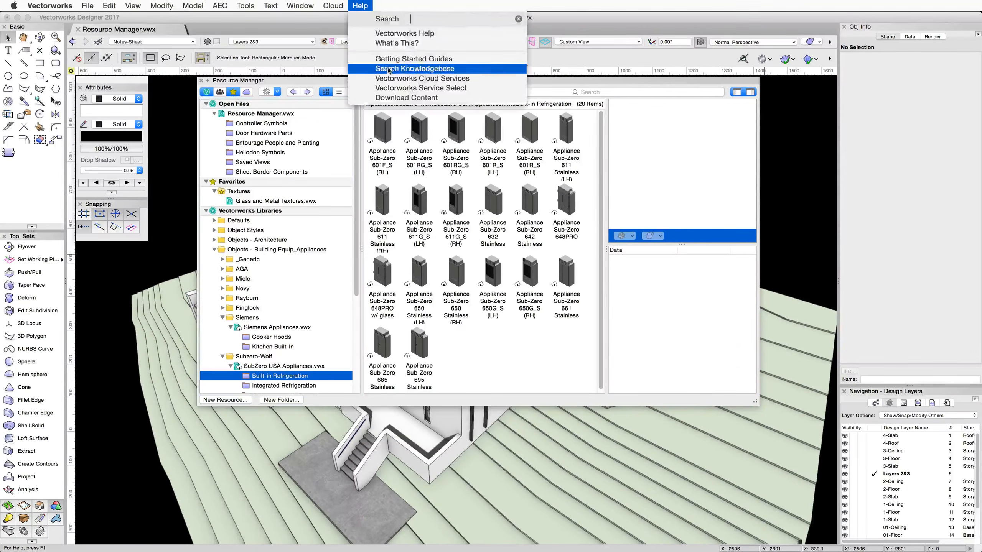
click(462, 99)
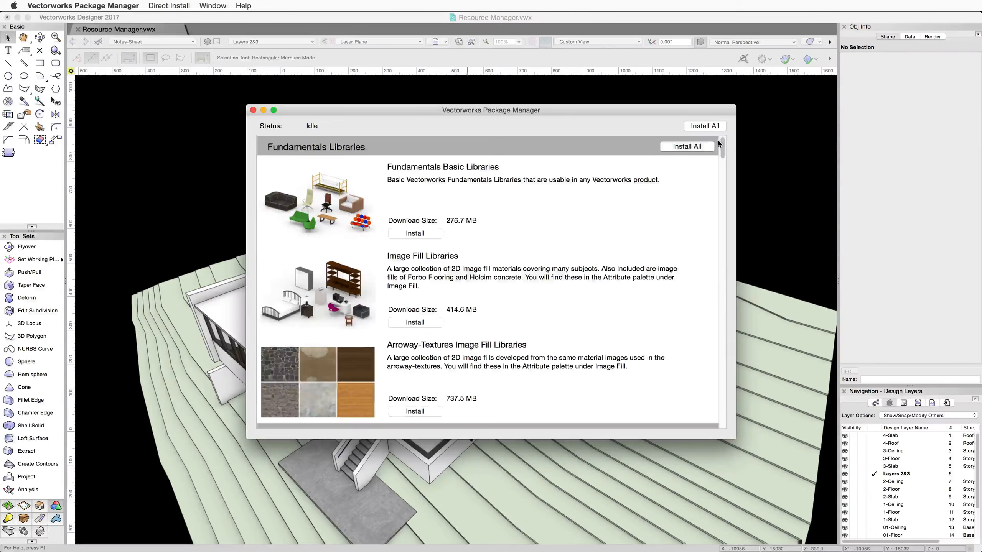
click(724, 129)
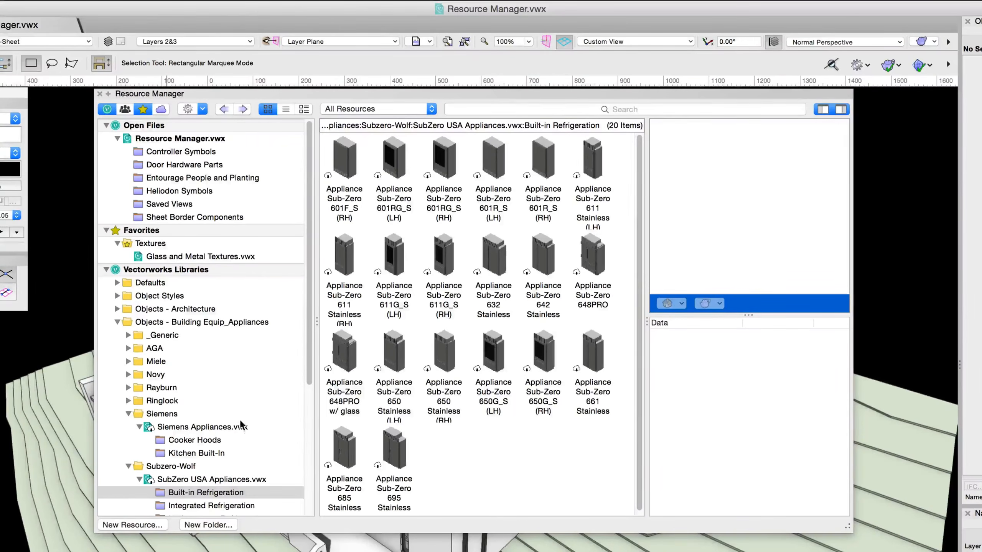
Step: Select SubZero USA Appliances.vwx in the Subzero-Wolf folder and check its download option without downloading the file
click(235, 478)
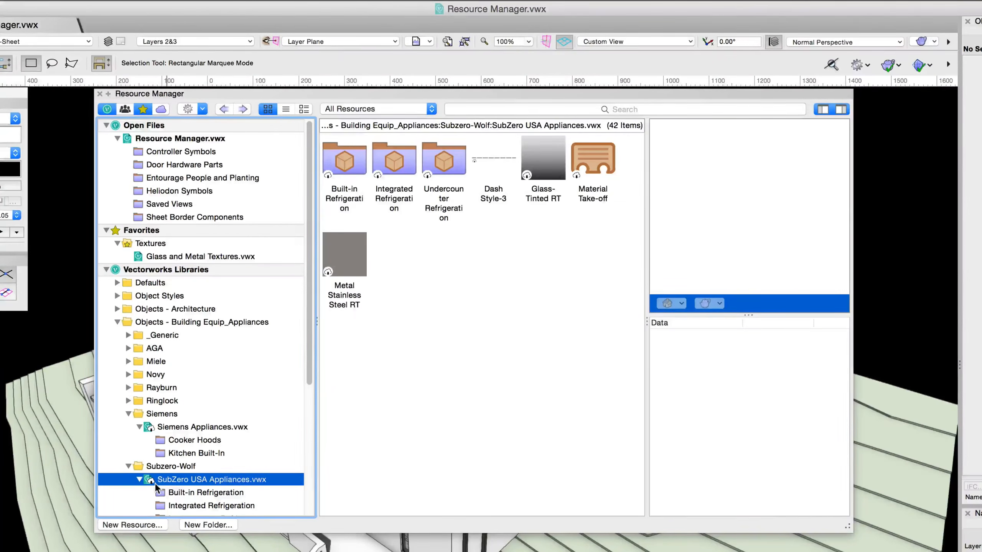
right_click(250, 482)
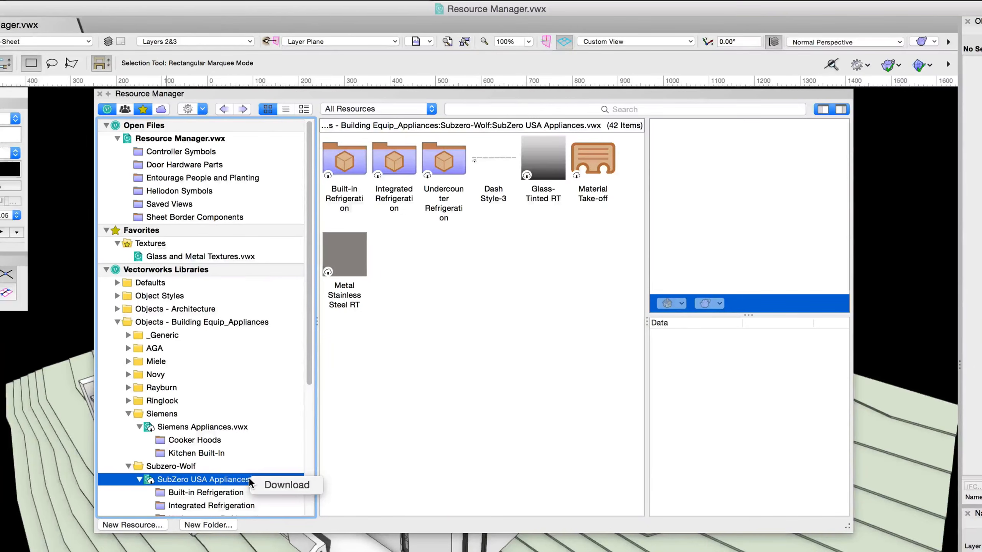
click(315, 489)
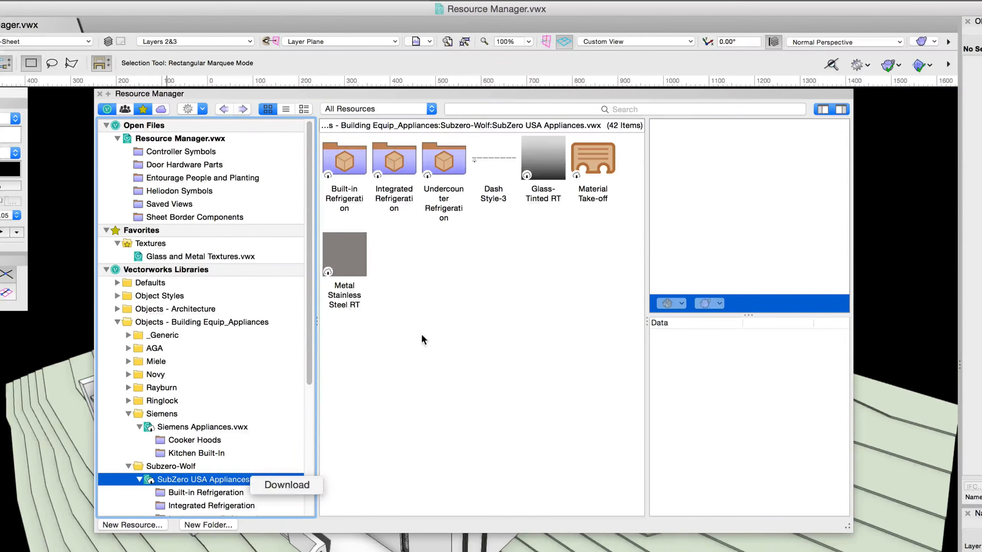
Step: Import the Appliance Sub-Zero 700BF symbol from the Integrated Refrigeration folder into the active document
click(392, 150)
double_click(391, 150)
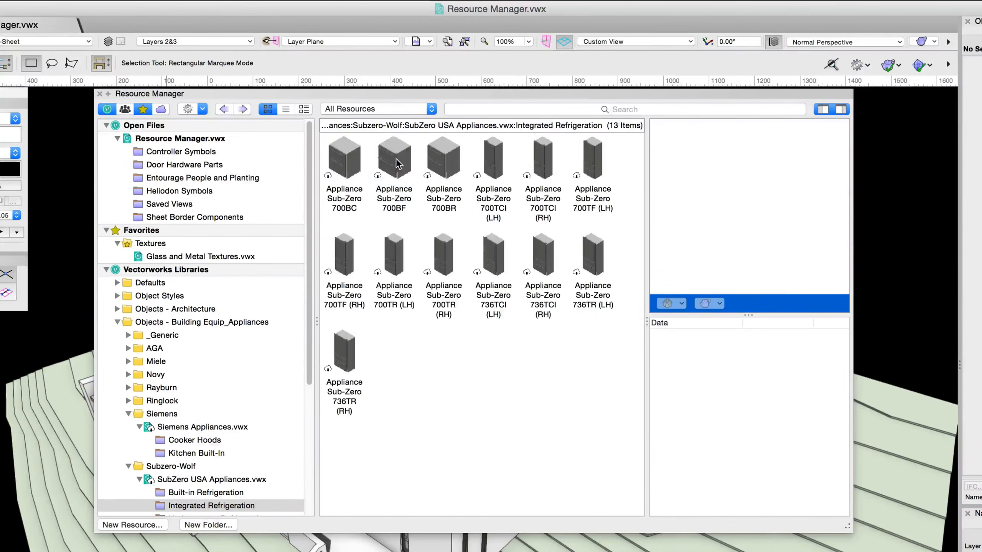
right_click(399, 164)
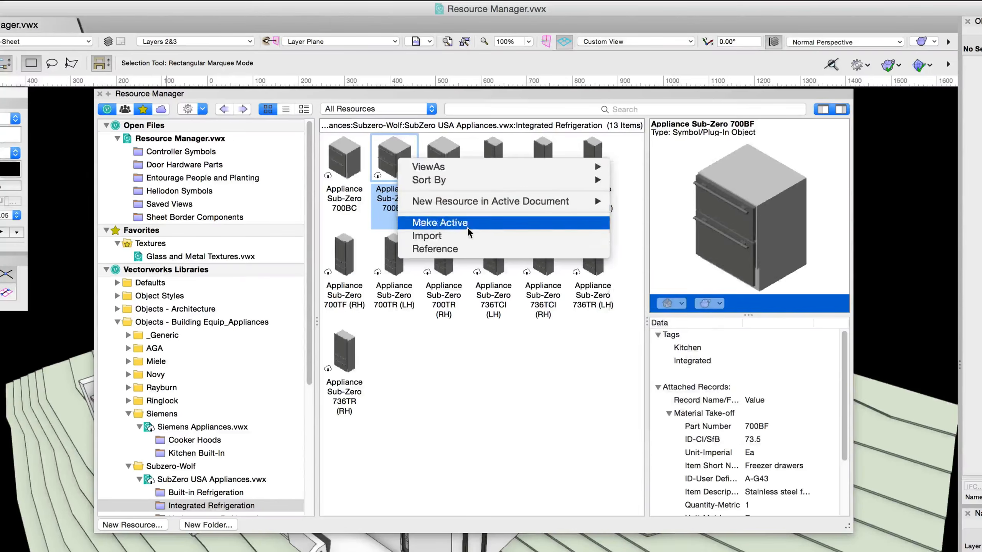
click(492, 243)
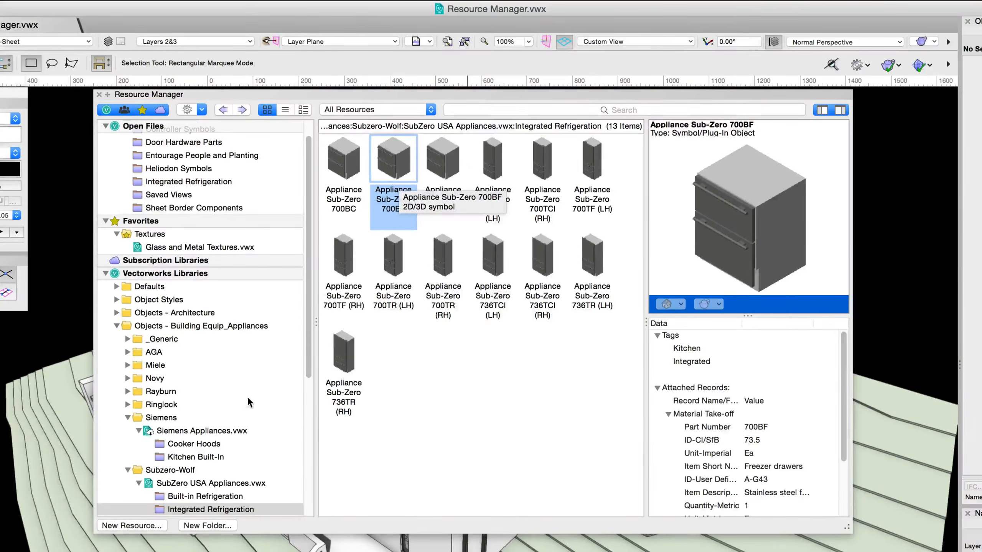
Step: Open the SubZero USA Appliances.vwx library file as a document
click(211, 483)
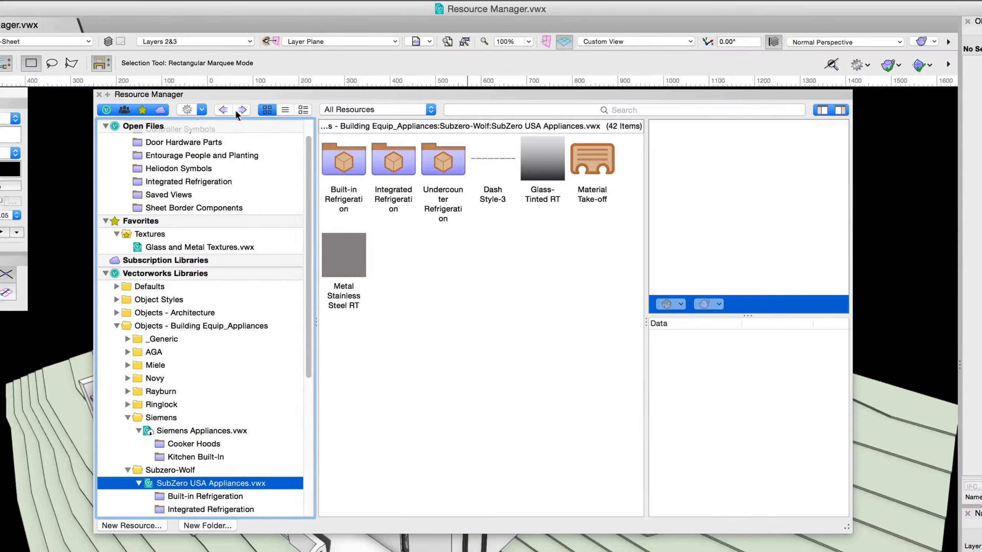
click(203, 109)
click(260, 200)
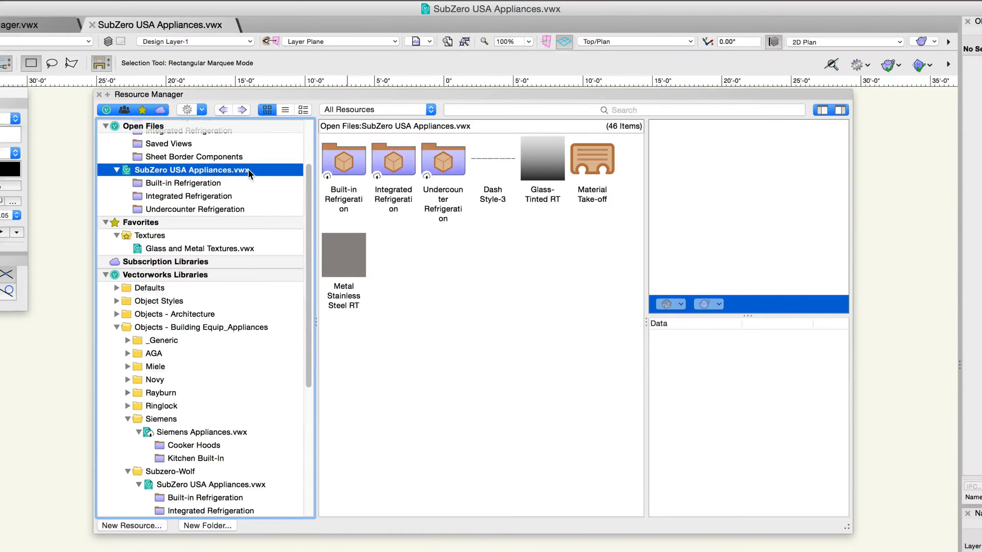
Step: Reveal SubZero USA Appliances.vwx in Finder and close the Finder window
click(202, 110)
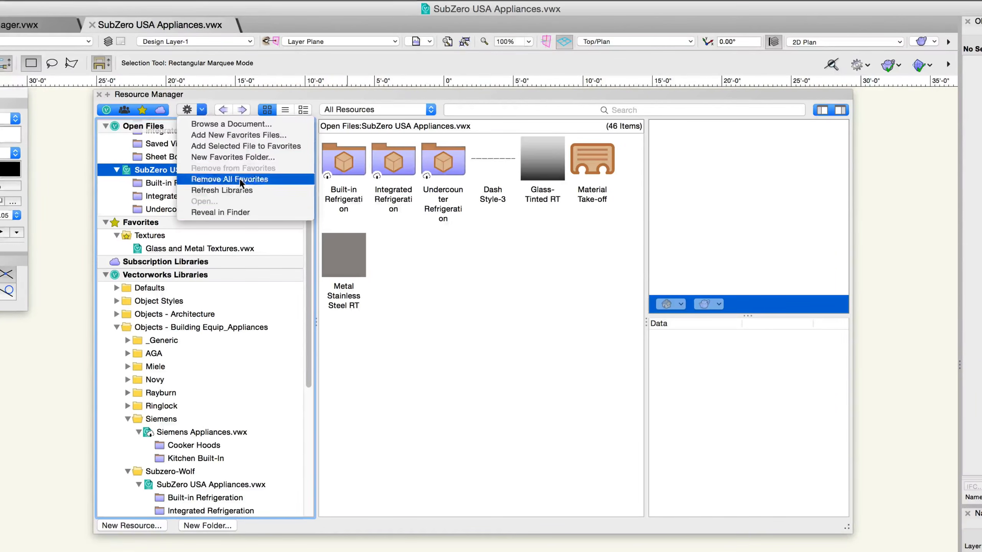
click(269, 213)
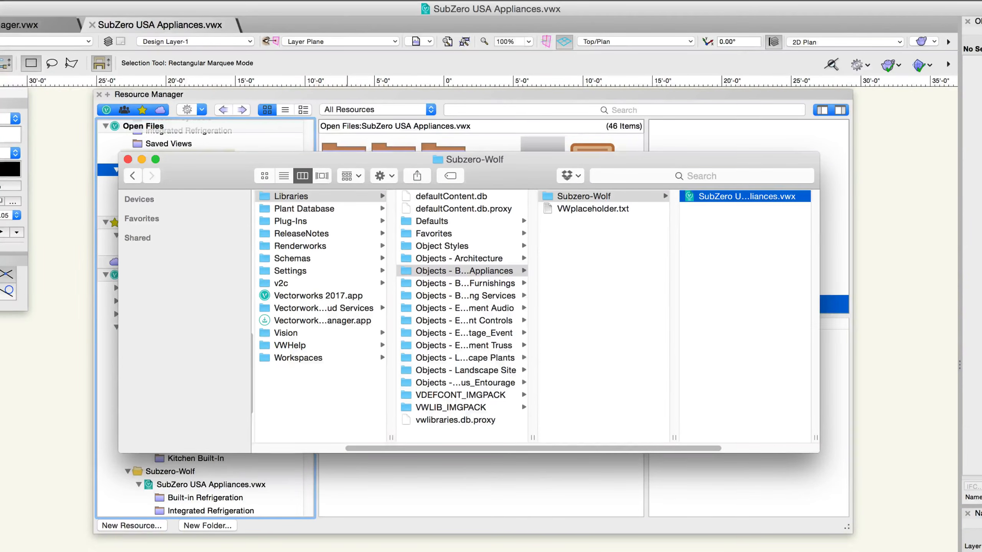
key(super+w)
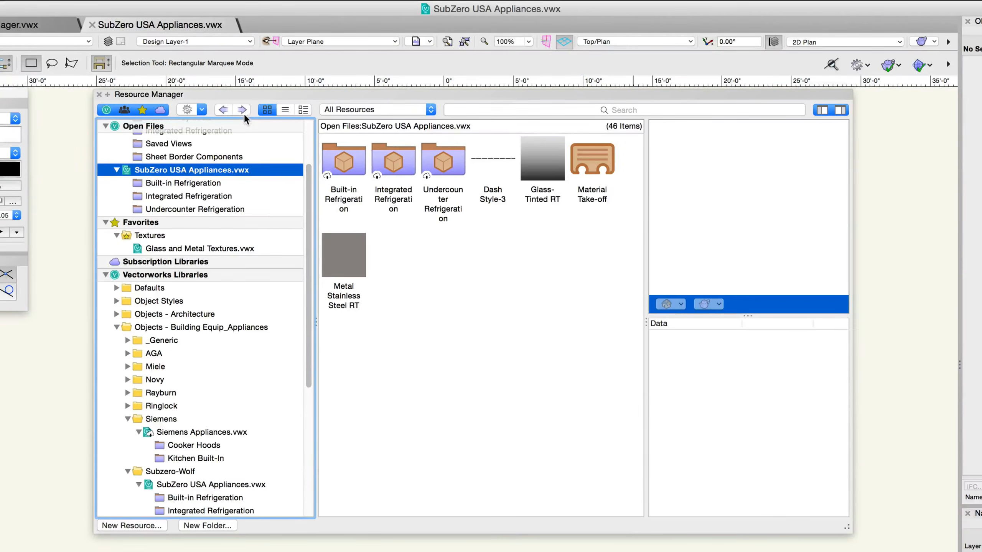
Step: Step back and forward through the browsing history between Siemens Appliances.vwx and SubZero USA Appliances.vwx
click(222, 110)
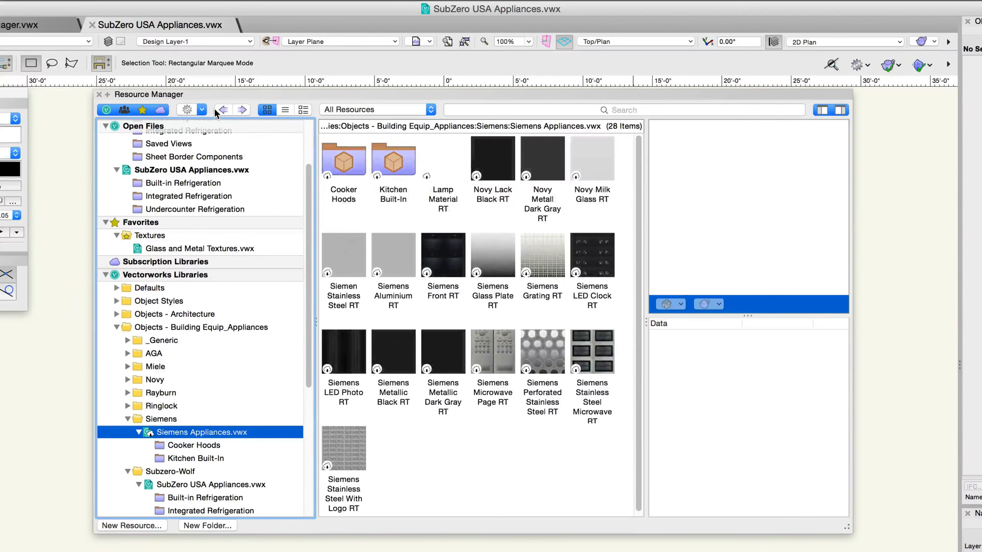
click(219, 109)
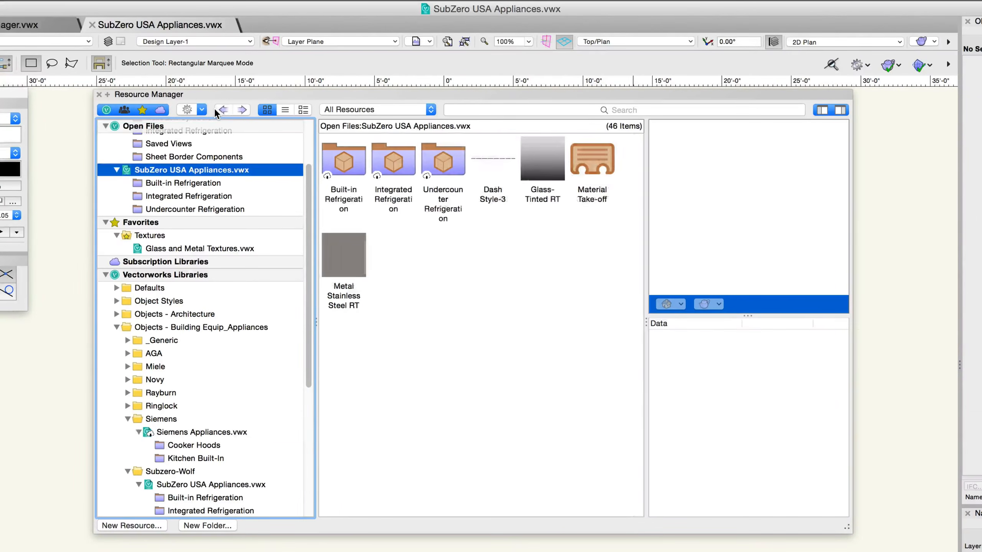
click(246, 110)
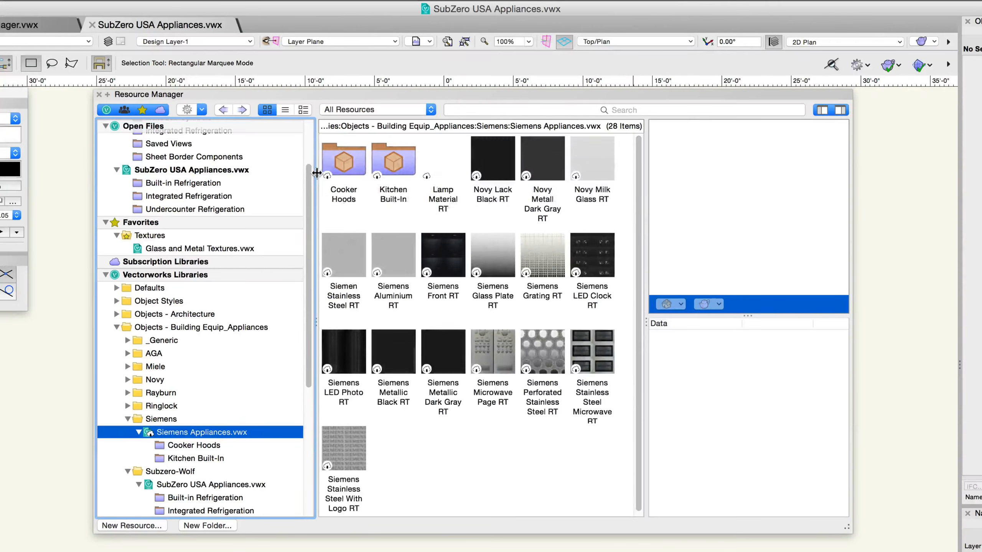
Step: View the resources of Resource Manager.vwx as a list and as thumbnails with names beside them, and return to the thumbnail view
drag(310, 191, 307, 133)
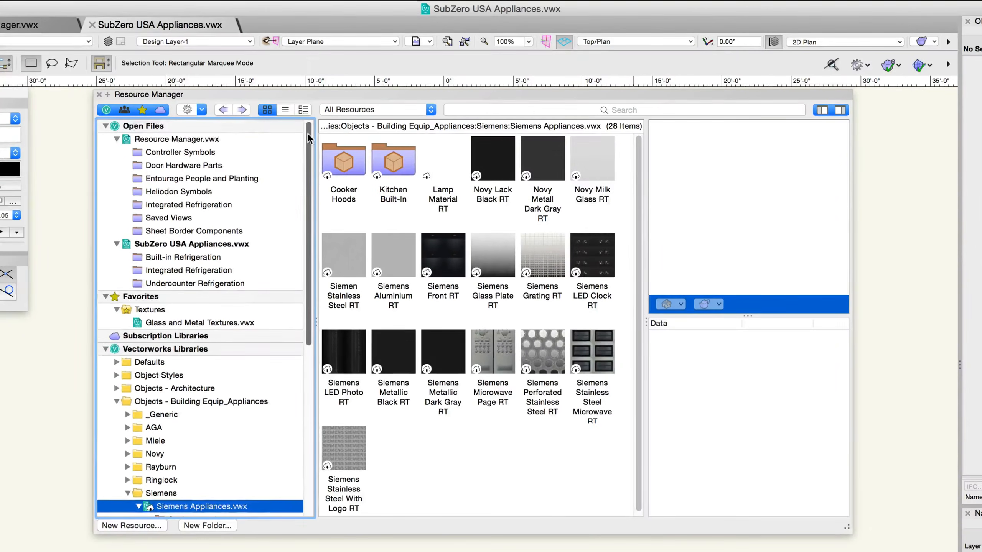
click(242, 136)
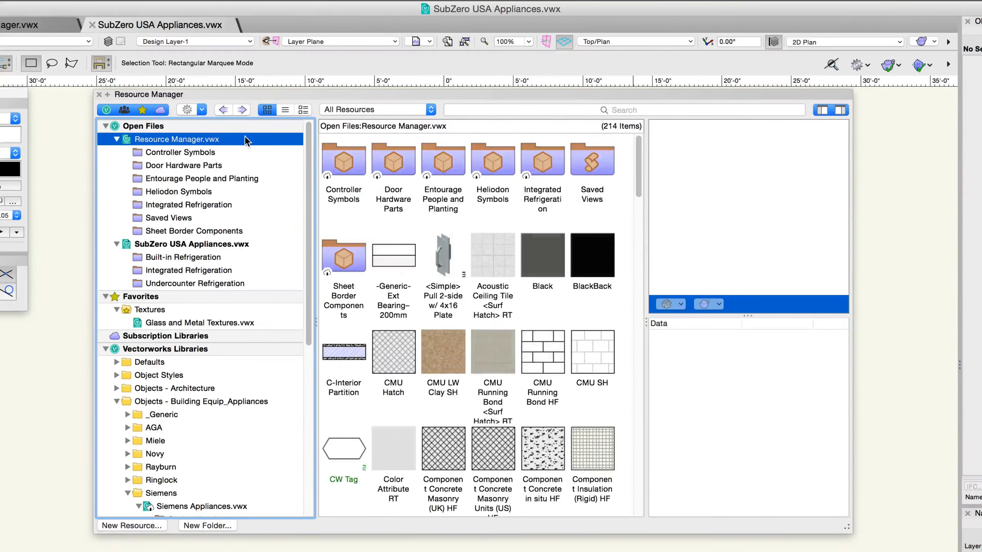
click(285, 109)
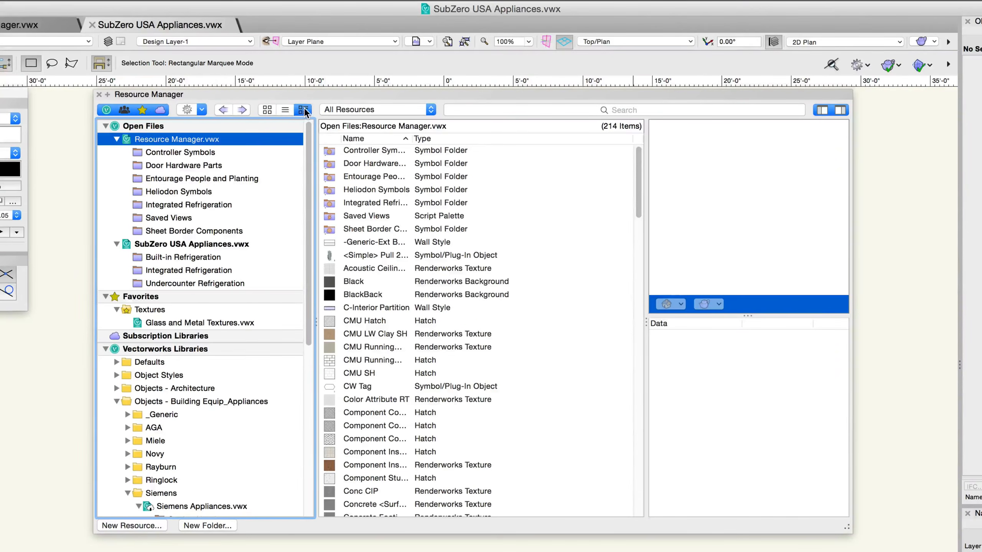
click(303, 109)
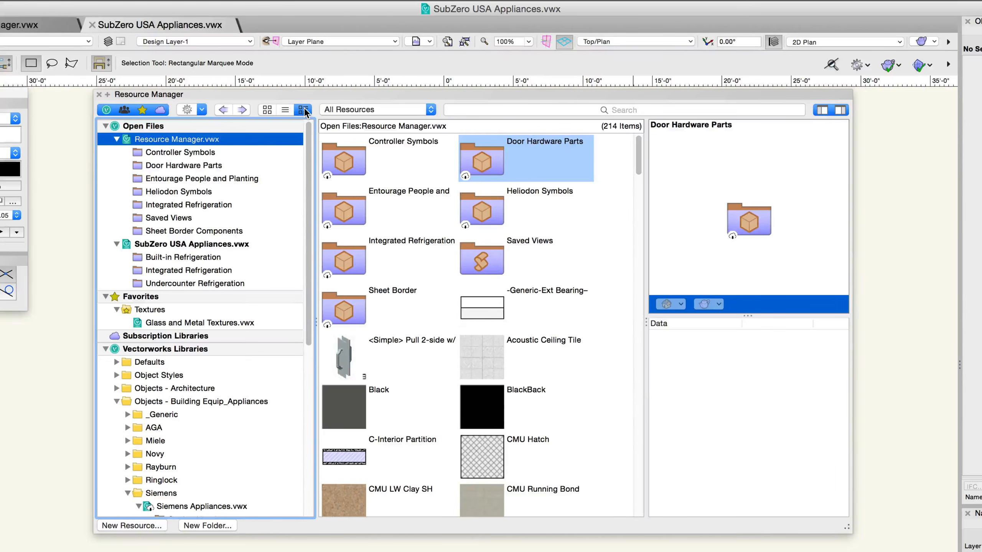
click(265, 110)
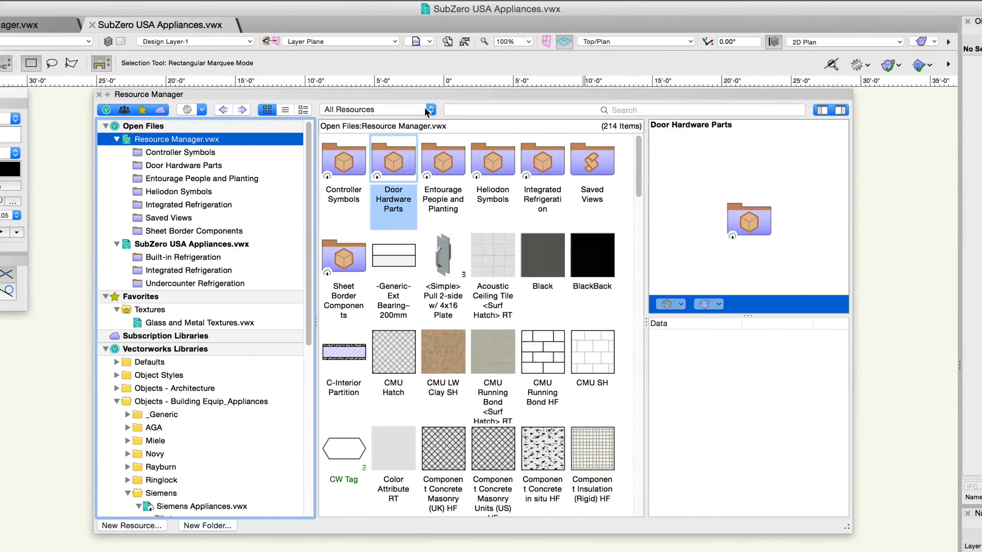
Step: Filter the displayed resources by the Gradients type
click(427, 110)
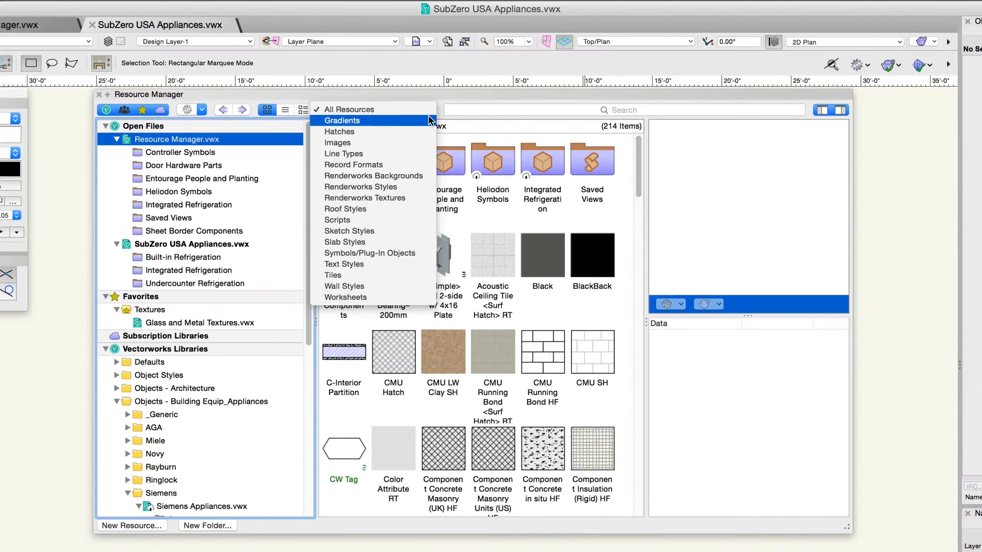
click(430, 121)
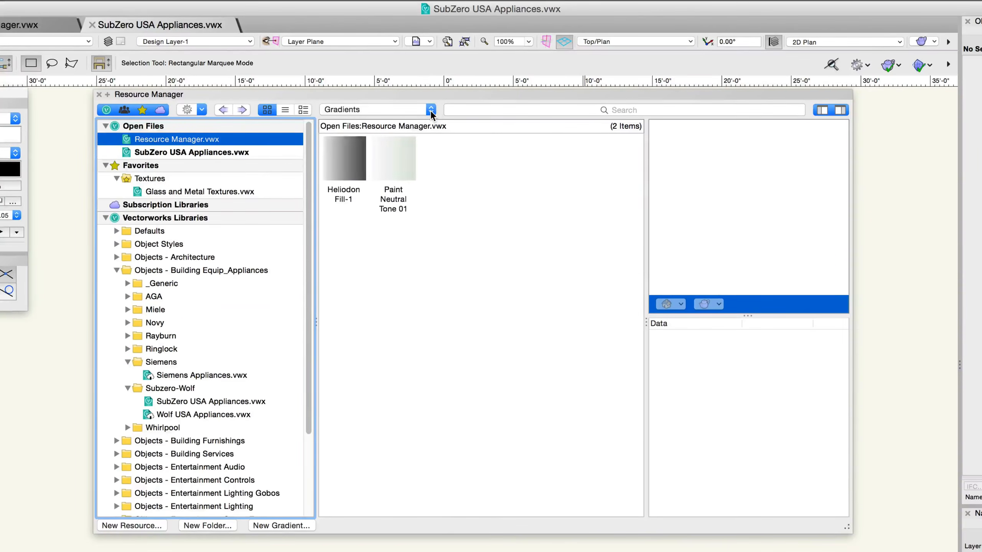
Step: Filter the resources of Resource Manager.vwx by the Hatches type, and return the filter to All Resources
click(431, 111)
click(423, 121)
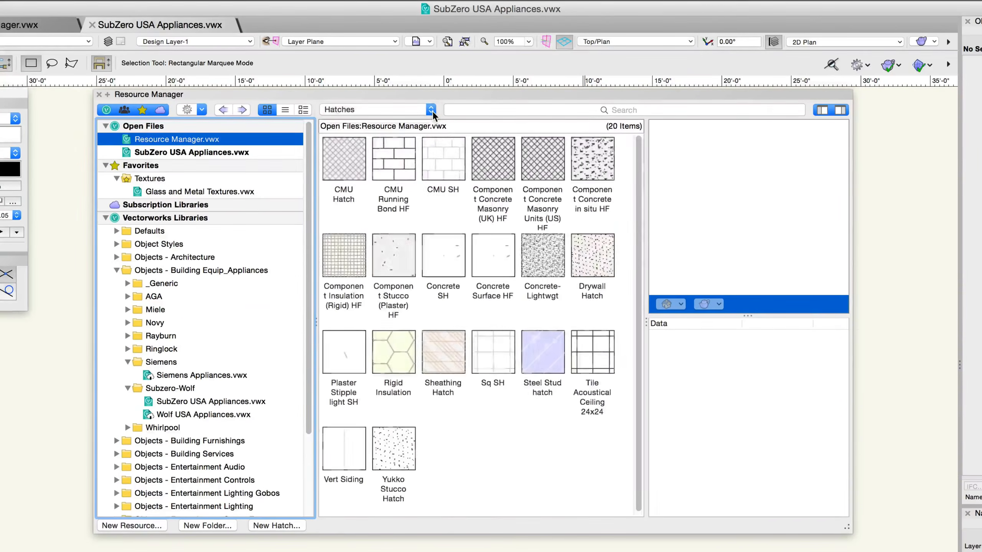
click(432, 111)
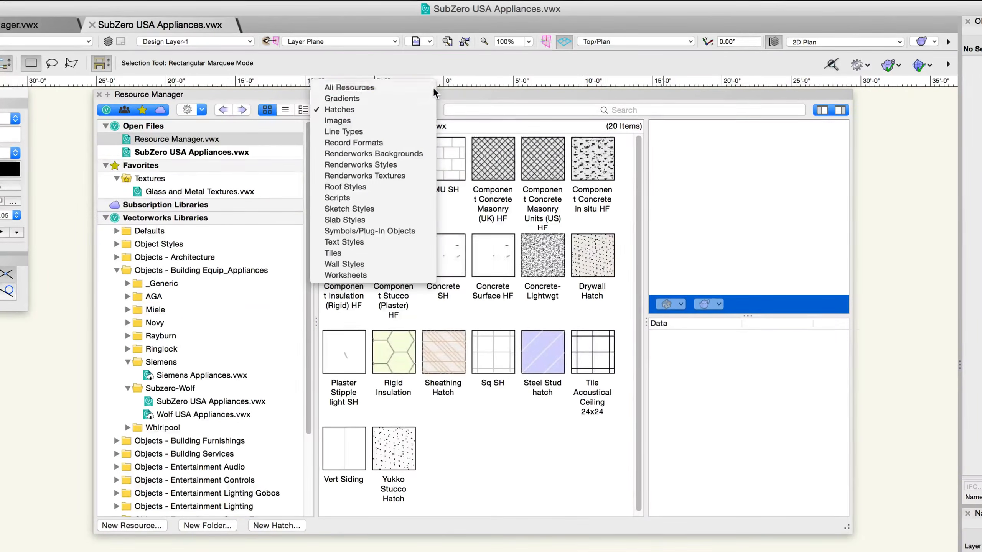
click(432, 87)
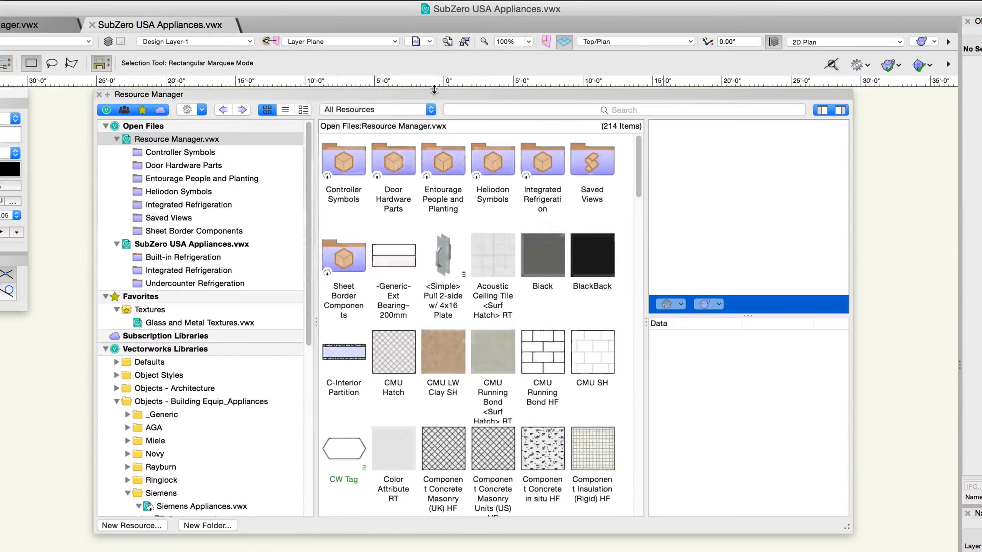
Step: Search everywhere in the libraries for CMU, using full-word matching
click(456, 109)
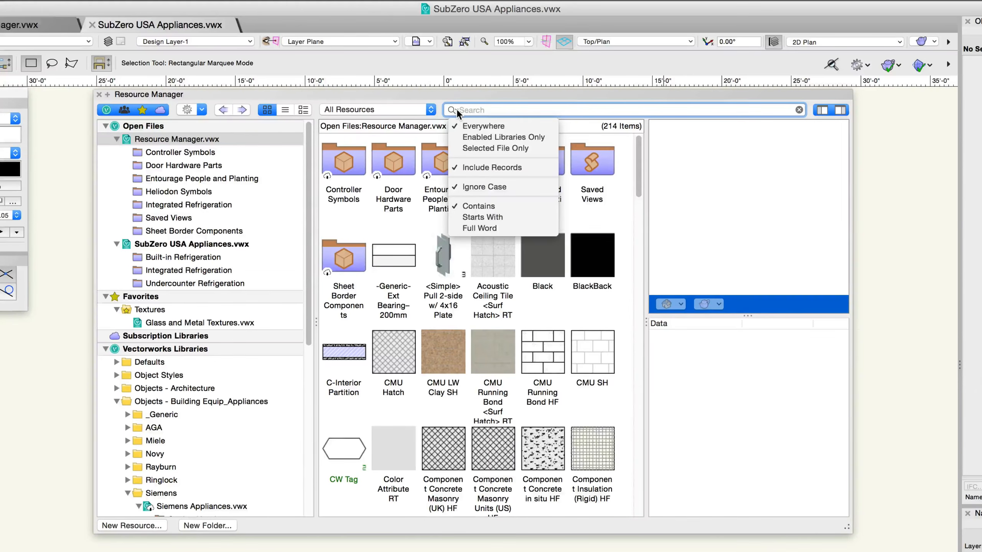
click(476, 108)
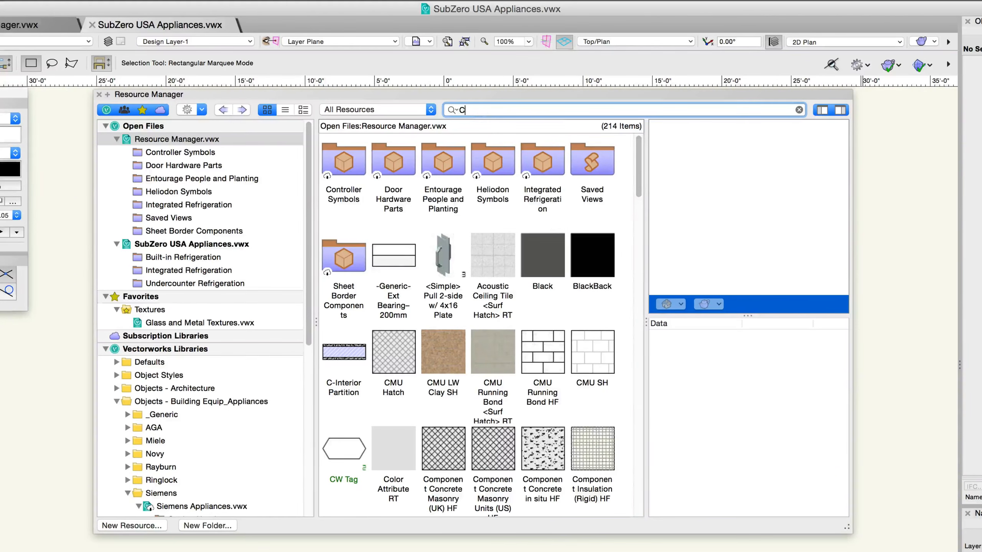
text(CMU)
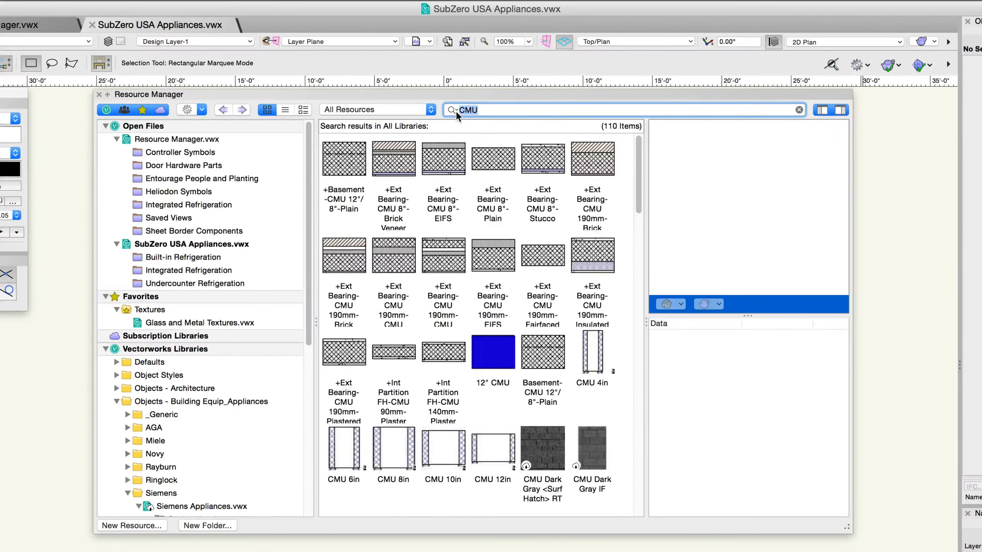
Step: Limit the search scope to the selected file only, select Resource Manager.vwx, and search it for CMU
click(456, 111)
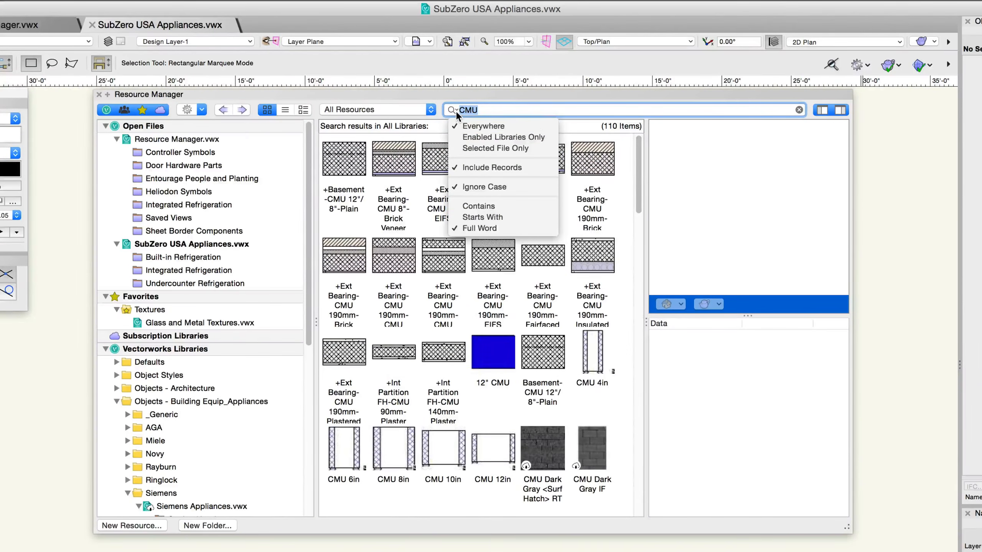
click(465, 148)
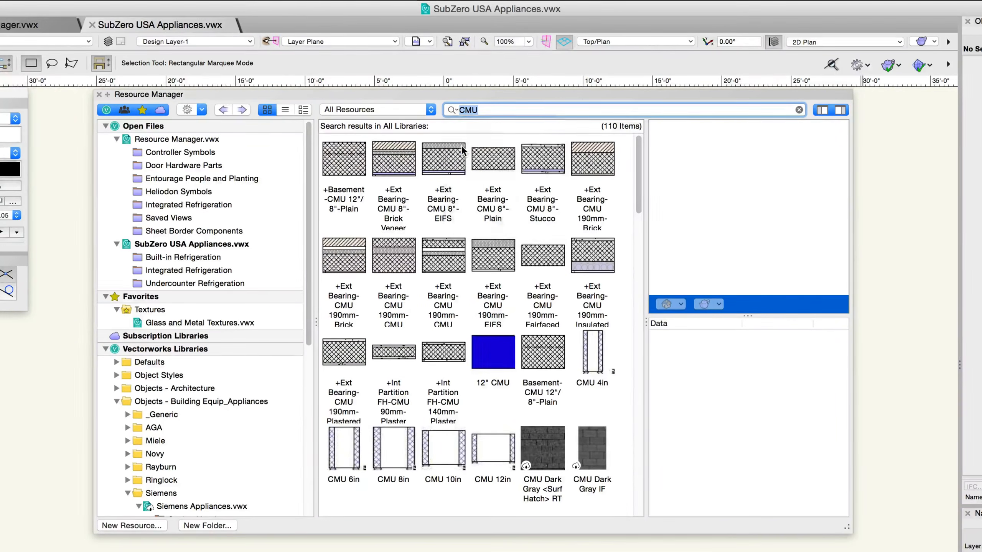
click(223, 143)
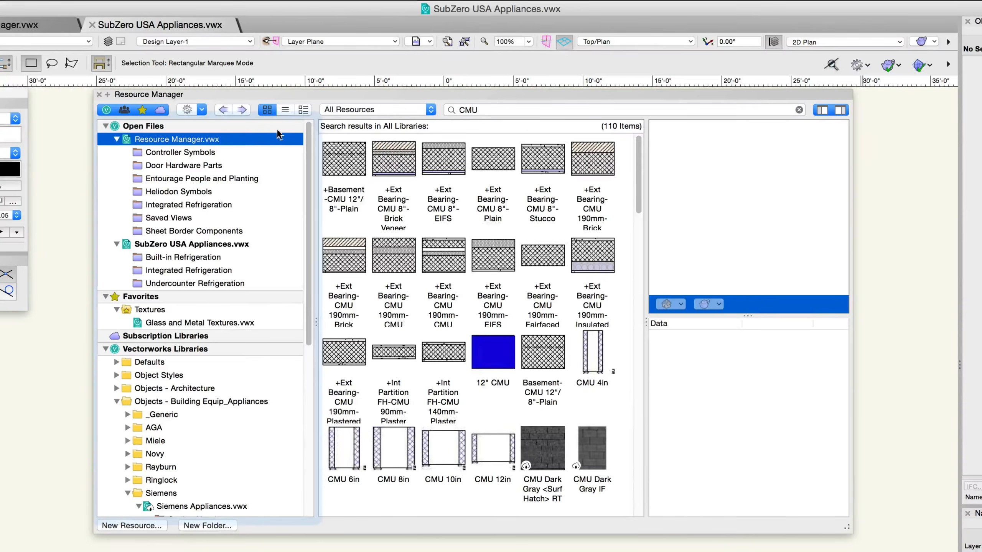
click(483, 111)
text(CMU)
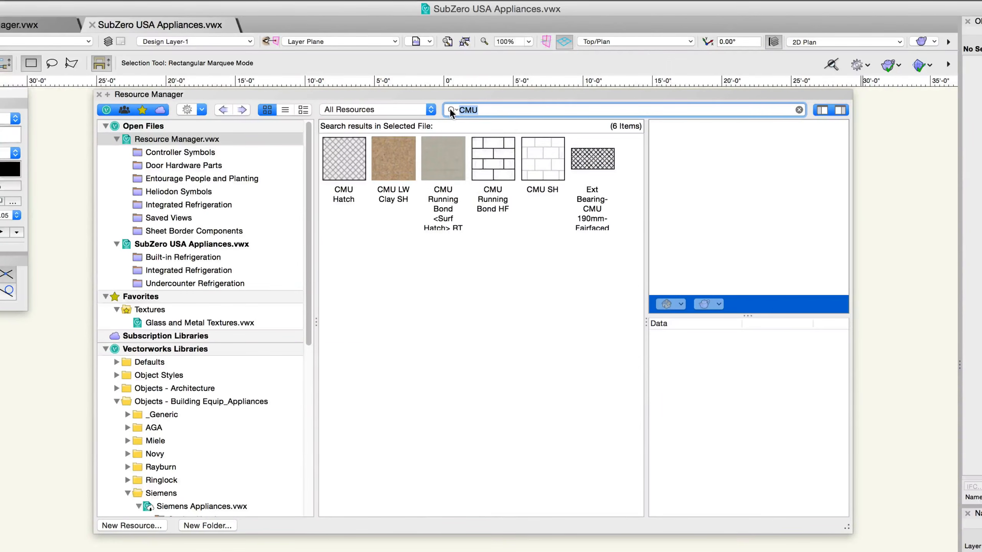
Step: Search all libraries for 575W with records included, and inspect the Wattage field of the Etc Source 4 Jr 36° symbol
click(453, 111)
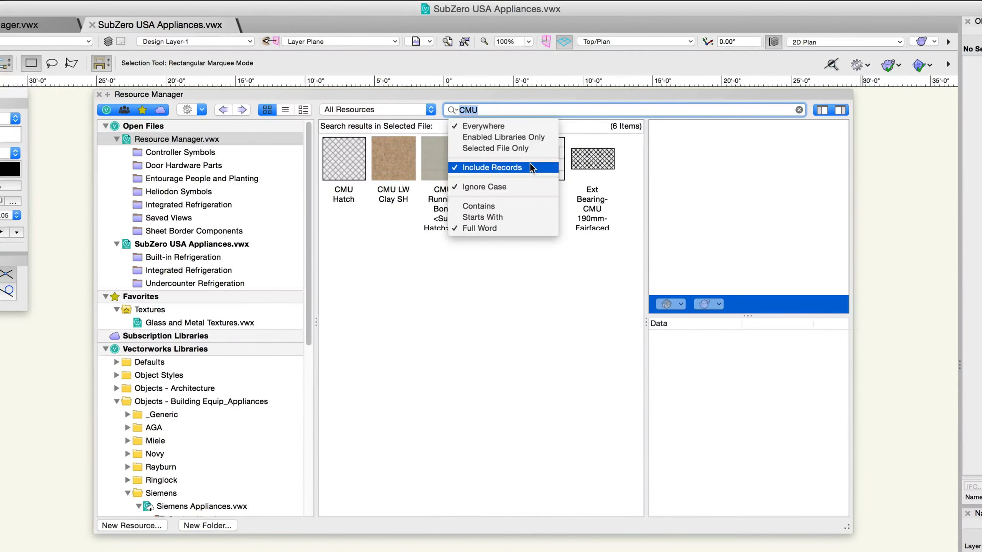
click(509, 114)
text(575W)
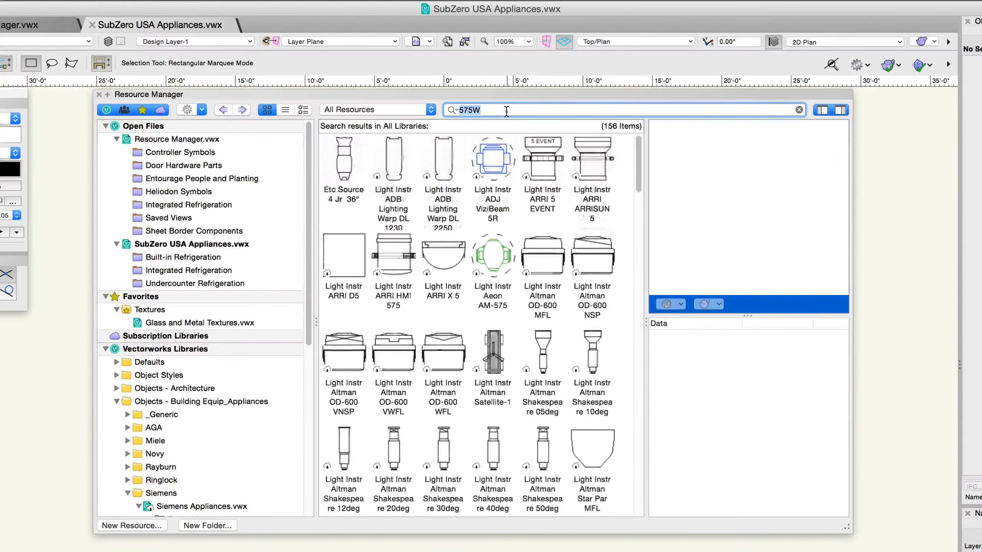
key(Tab)
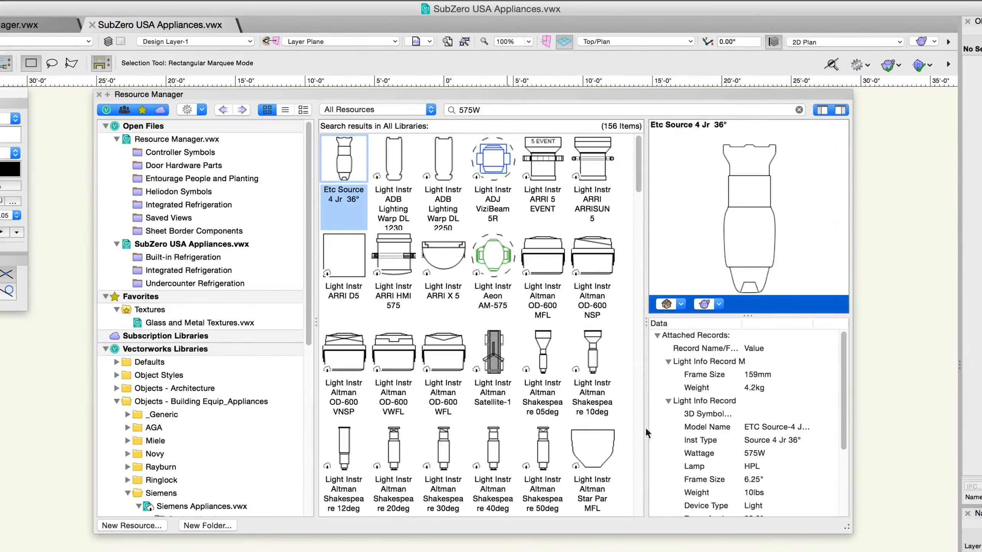
click(694, 455)
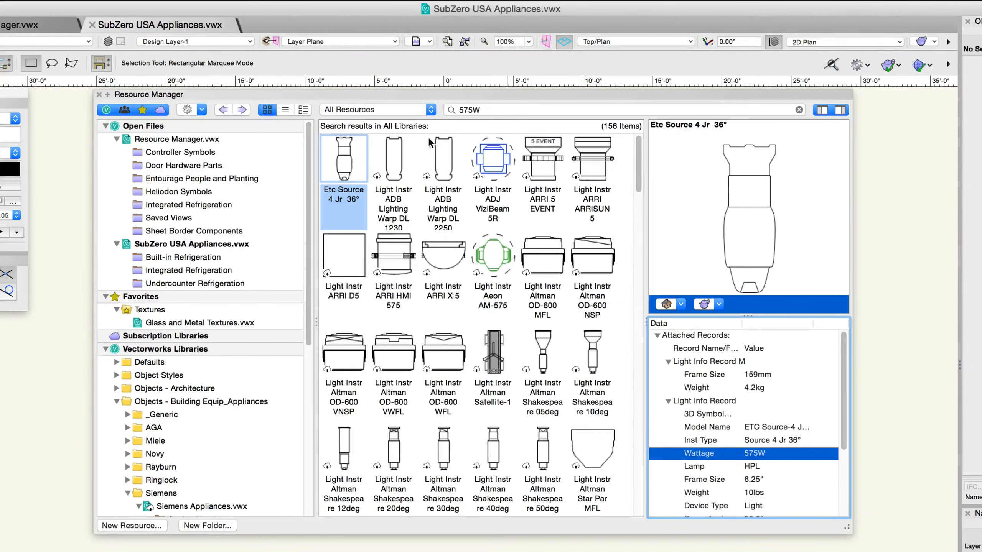
Step: Search all libraries for Audi using Contains matching, and repeat the search with Full Word matching
click(451, 110)
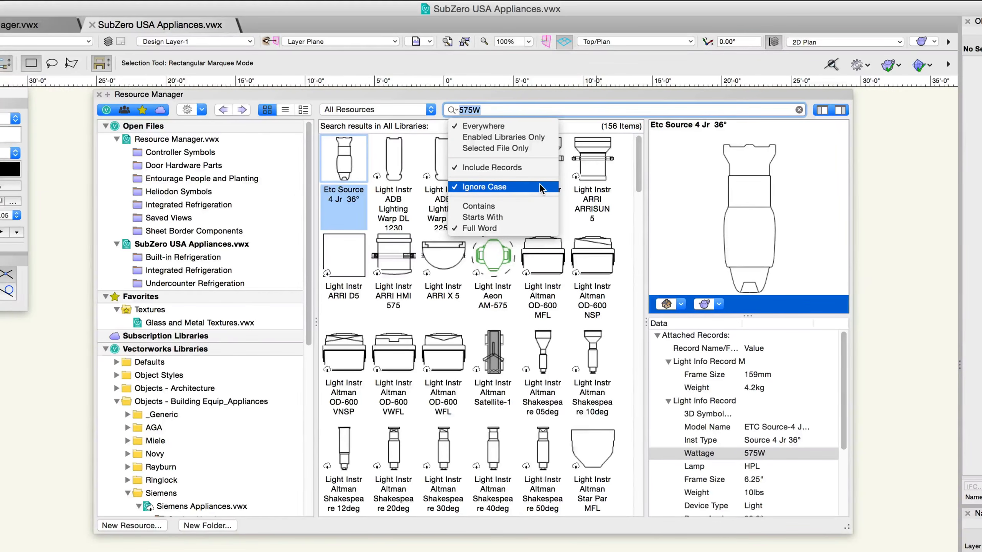
click(529, 208)
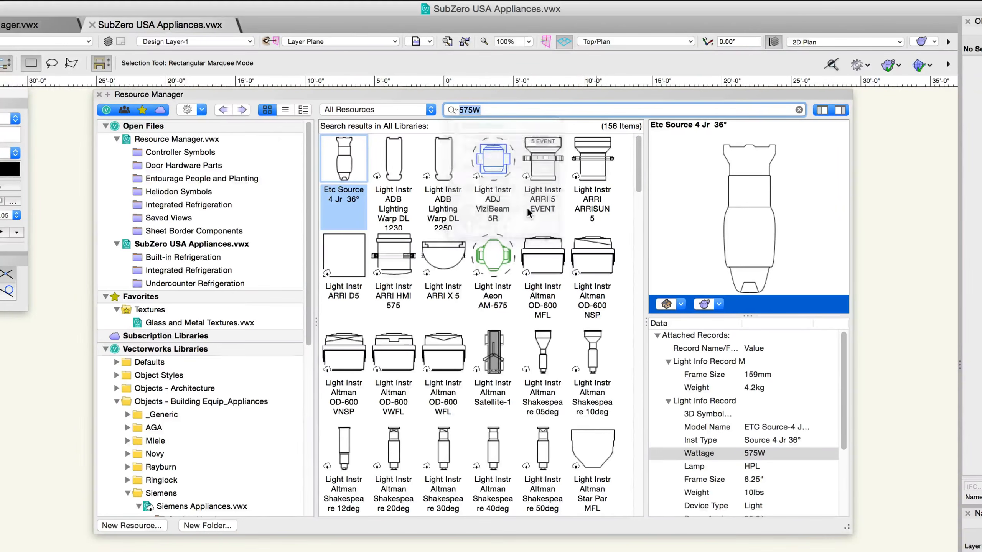
text(Audi)
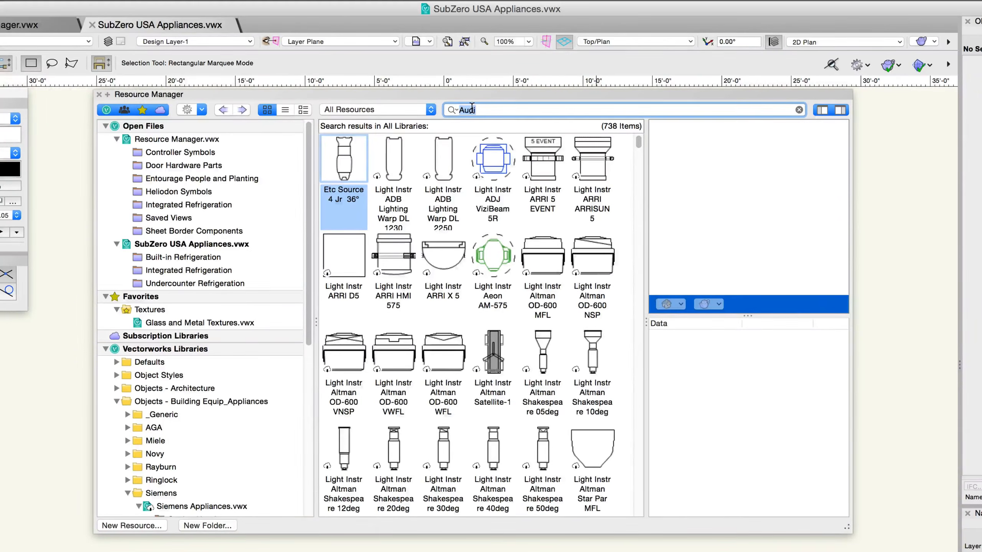
click(451, 110)
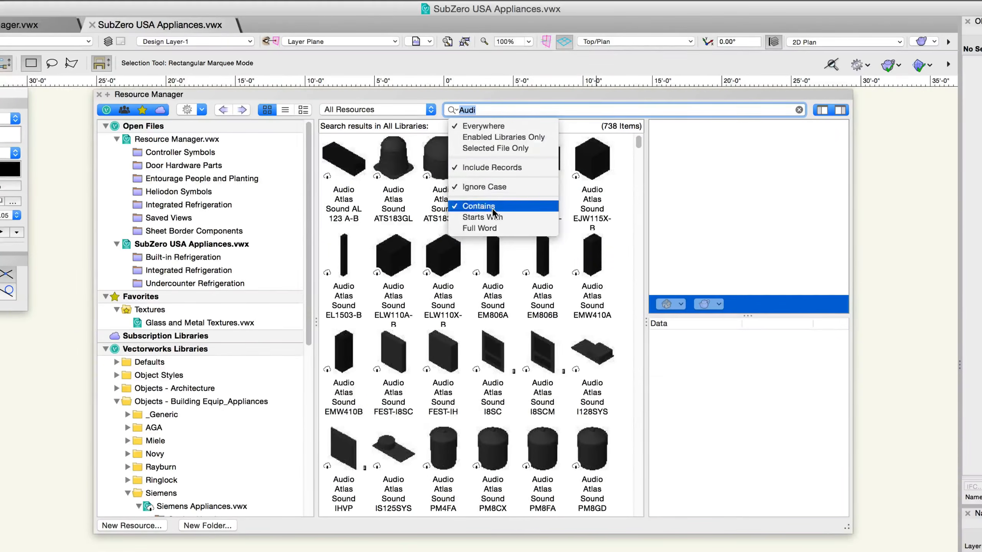
click(498, 229)
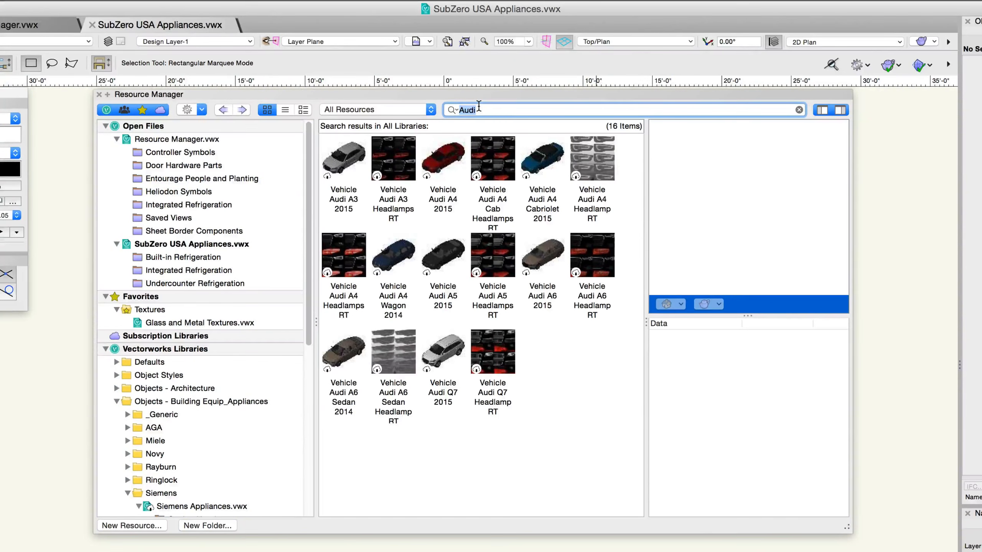
Step: Collapse Resource Manager.vwx in the list of open files, and collapse and re-expand SubZero USA Appliances.vwx
click(116, 139)
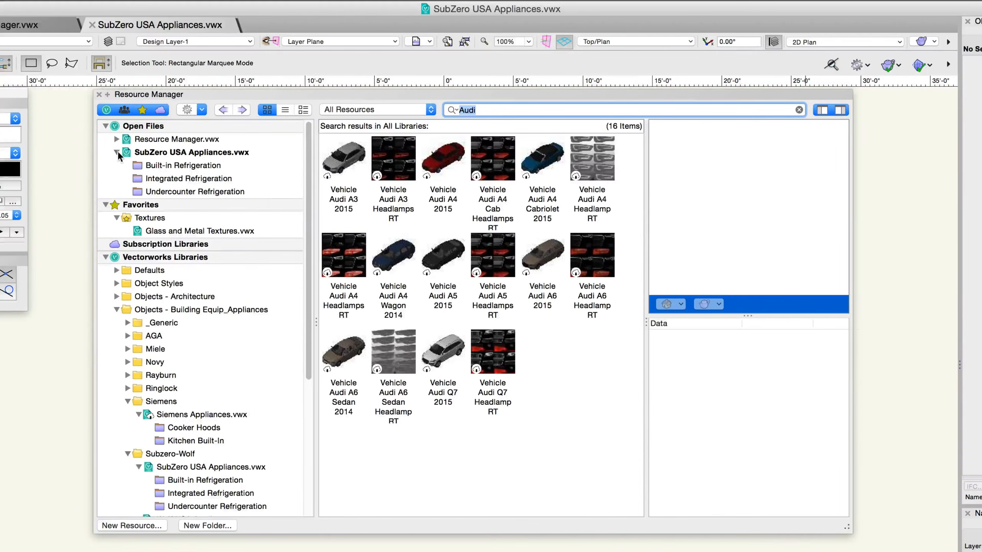
click(116, 152)
click(117, 152)
Step: Expand and collapse every nested level of the Objects - Building Equip_Appliances and Objects - Building Furnishings folders
key(alt)
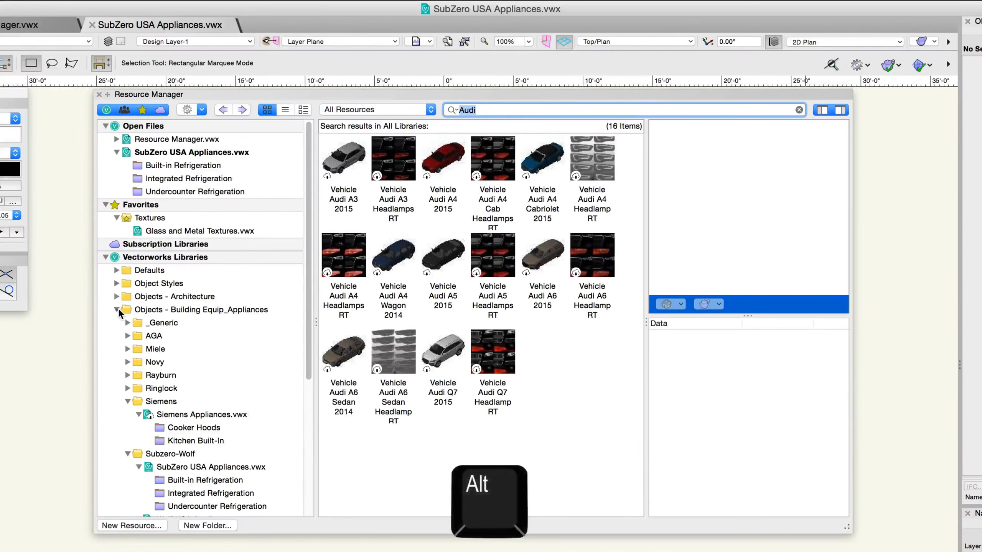
alt+click(117, 309)
alt+click(118, 310)
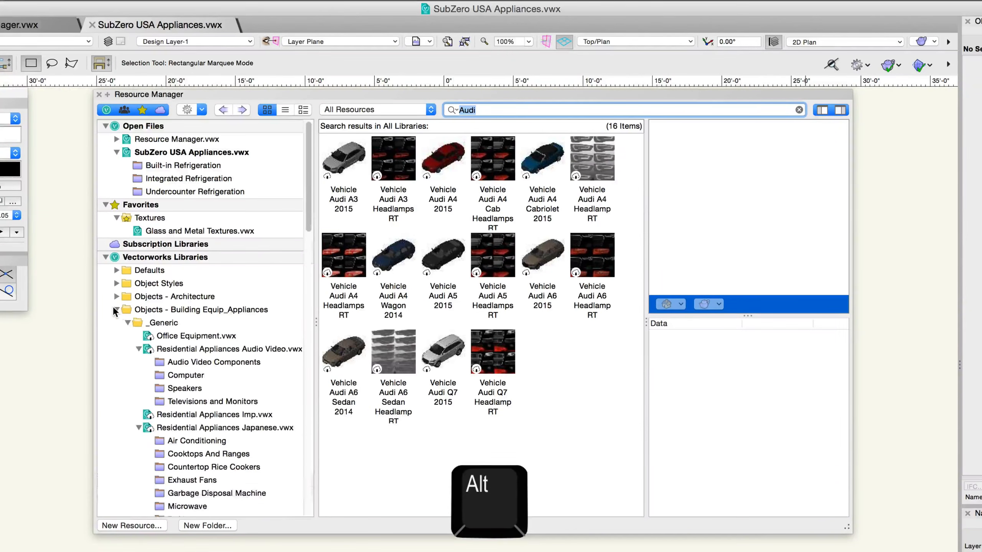
alt+click(114, 309)
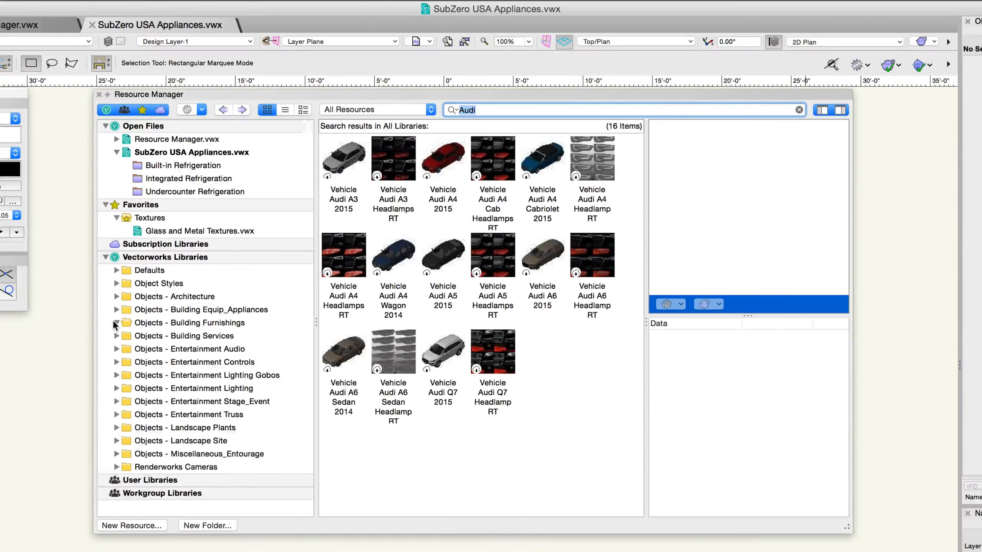
alt+click(116, 322)
alt+click(115, 323)
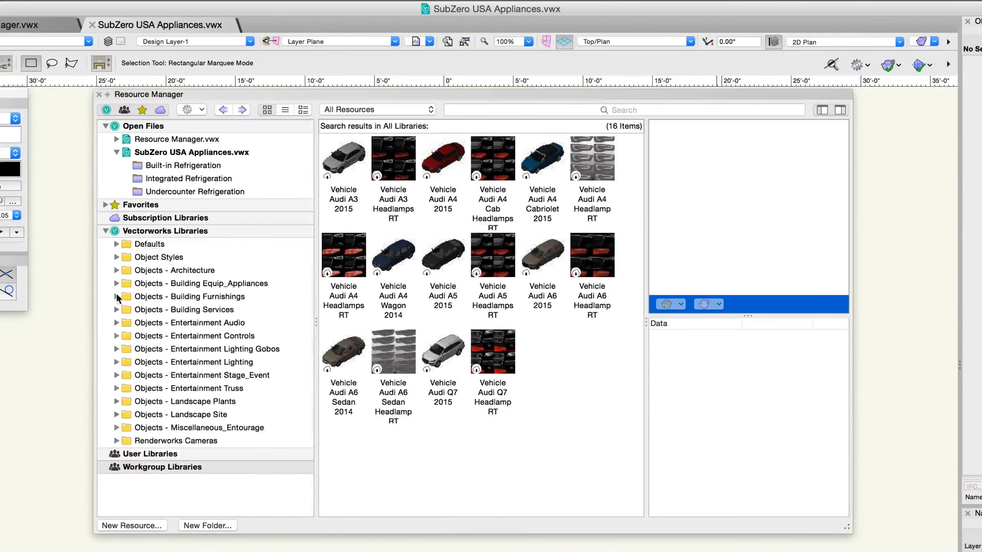
Step: Expand and collapse all levels of the Defaults folder and of Favorites, and collapse Vectorworks Libraries
alt+click(115, 244)
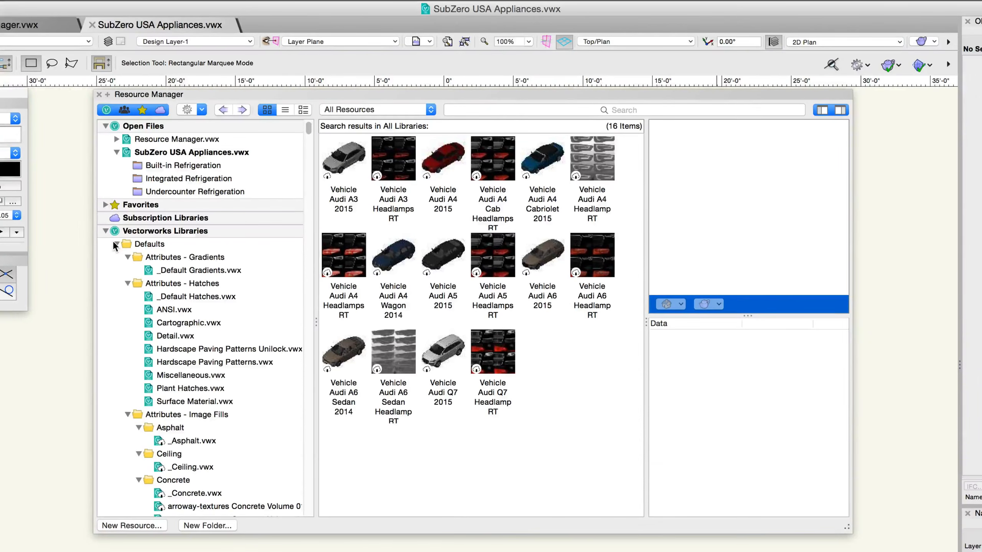
click(113, 241)
click(103, 229)
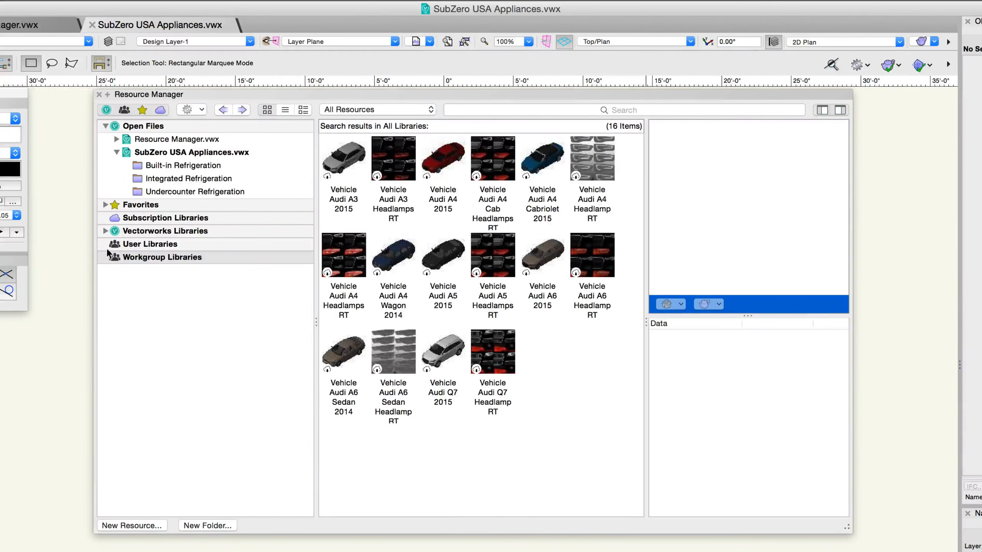
alt+click(106, 205)
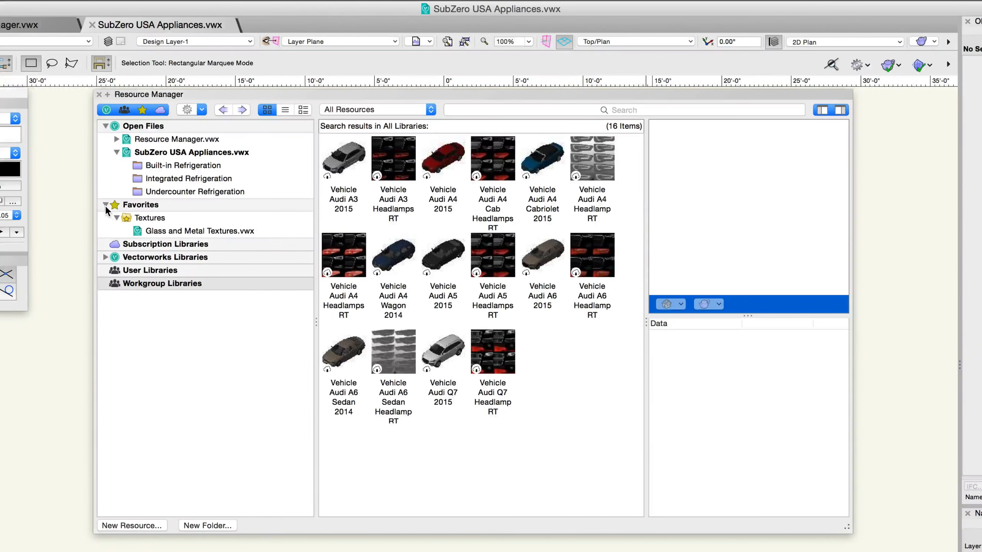
click(105, 205)
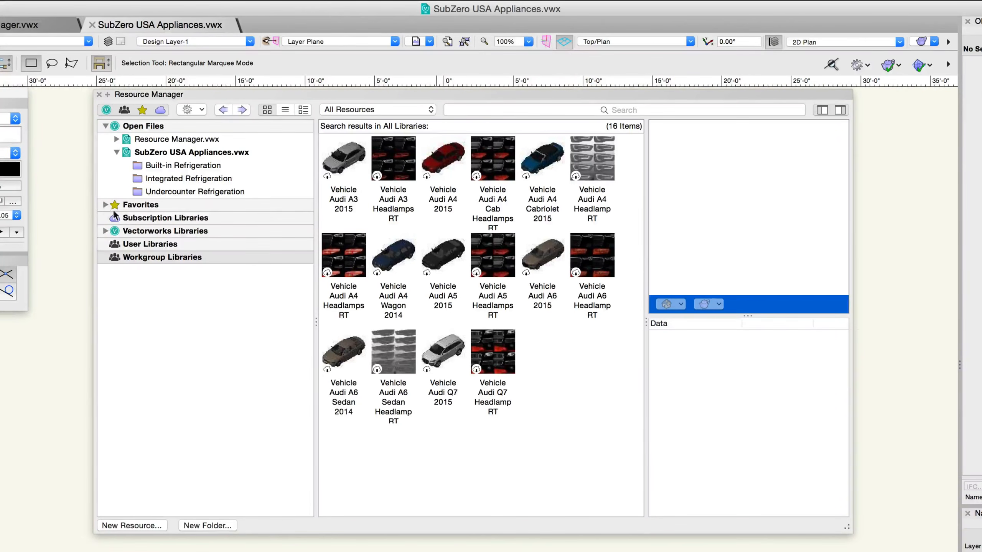
Step: Display the Audi search results as a Details List, and switch them to a Thumbnails List
right_click(568, 377)
mouse_move(623, 381)
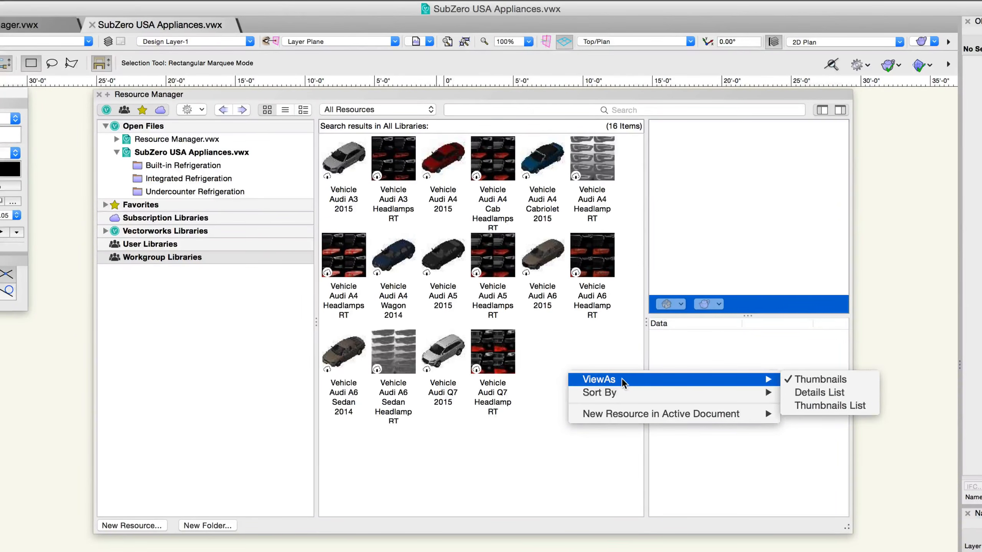
click(868, 393)
right_click(586, 358)
mouse_move(617, 367)
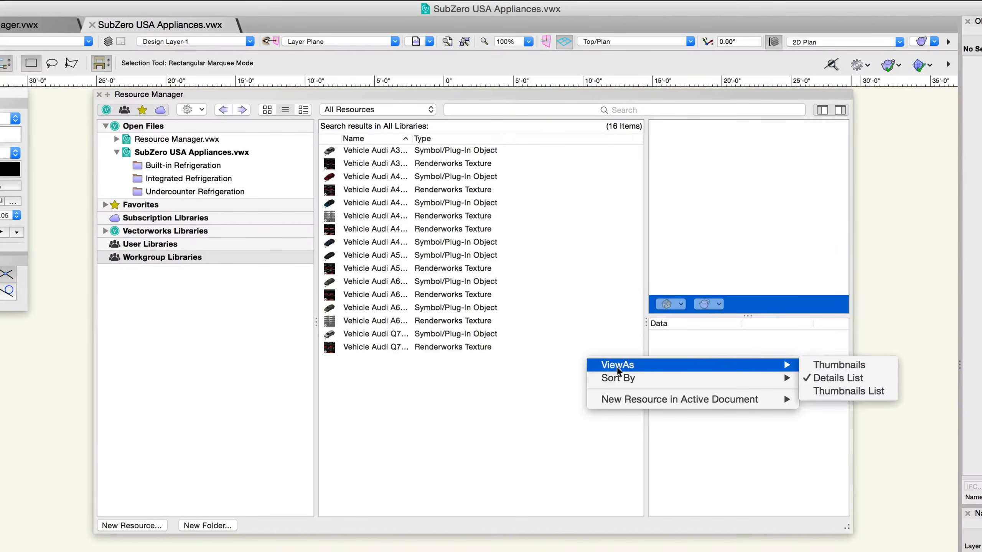
click(817, 392)
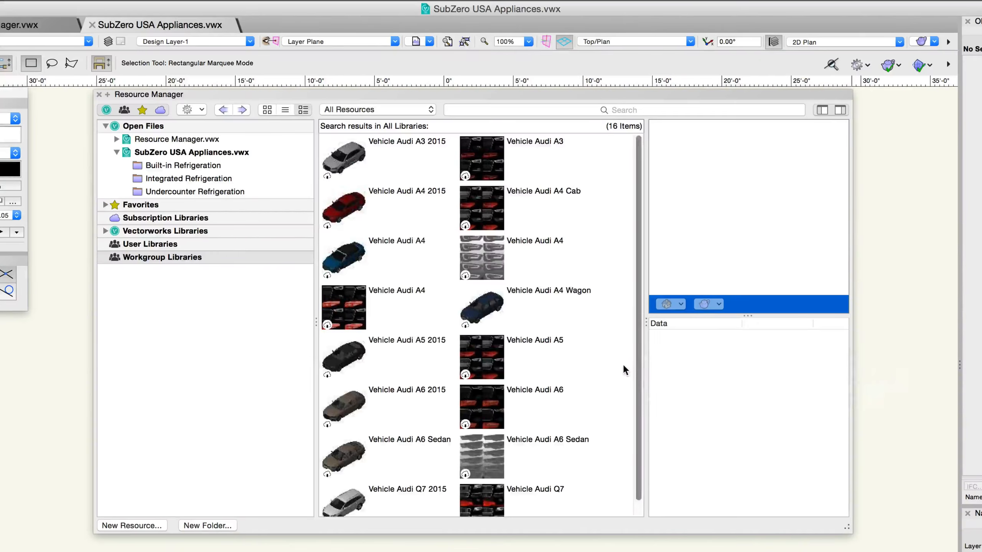
Step: Show the resources of Resource Manager.vwx and open the commands for viewing, sorting and creating resources
click(174, 139)
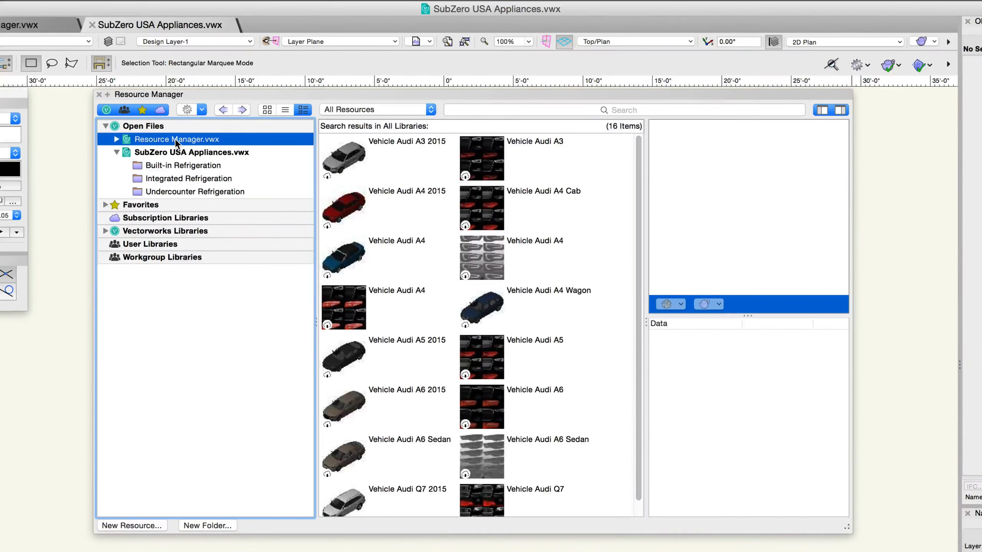
right_click(629, 346)
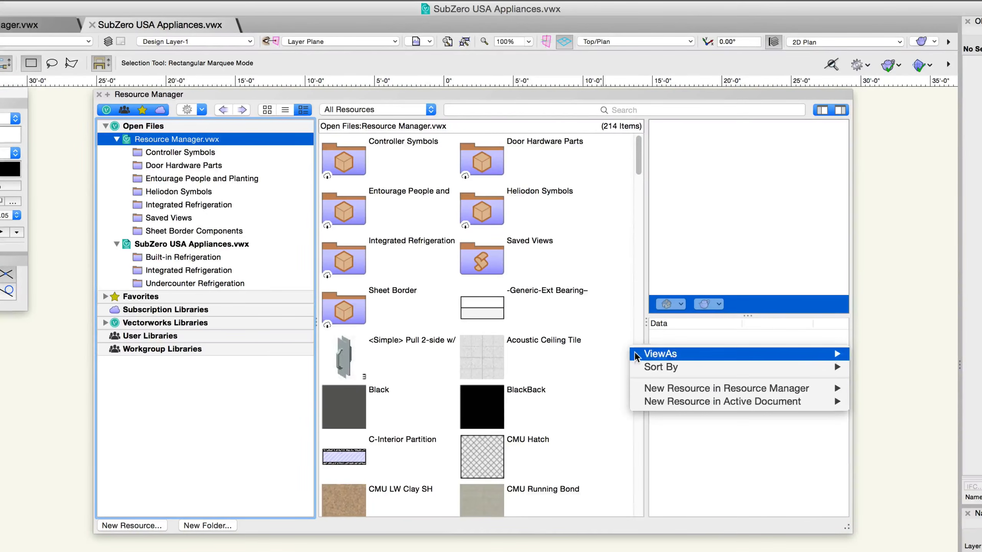
mouse_move(642, 368)
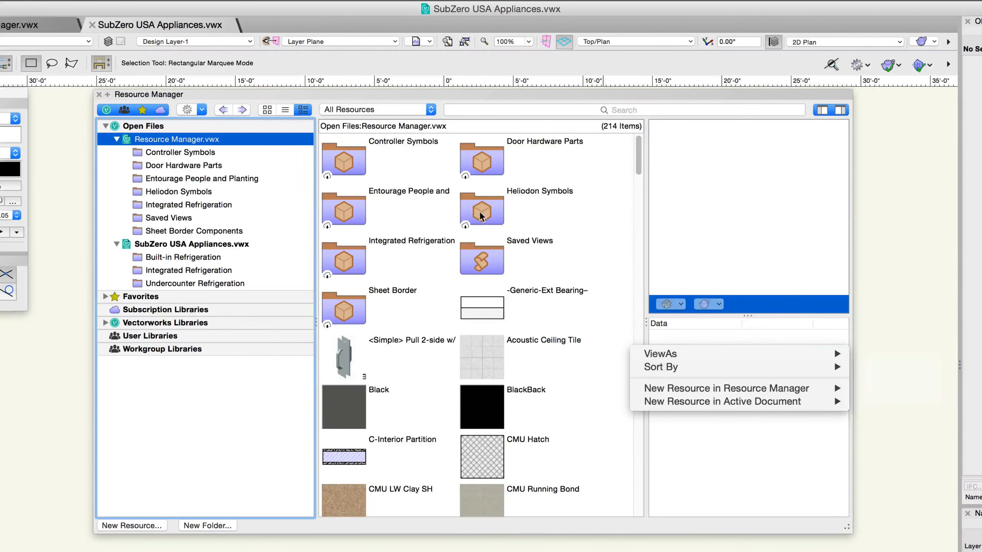
Step: Filter the resources of Resource Manager.vwx to Hatches and examine the sorting options available for them
click(433, 108)
click(431, 109)
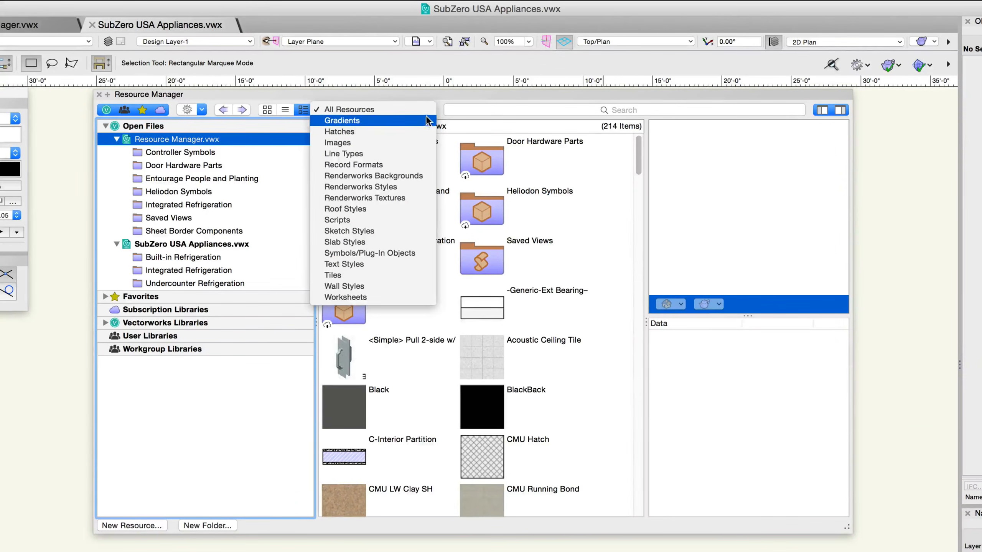
click(424, 131)
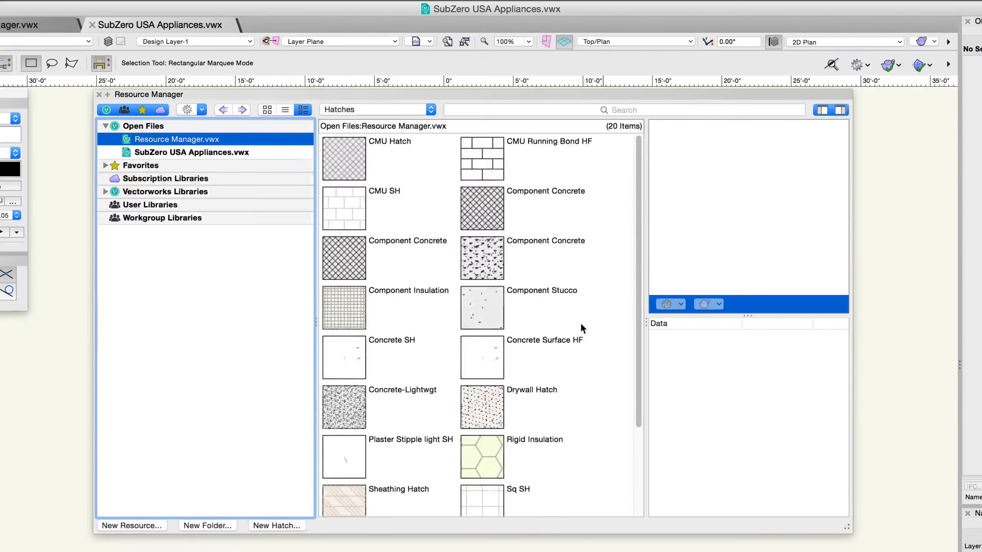
right_click(612, 332)
mouse_move(659, 351)
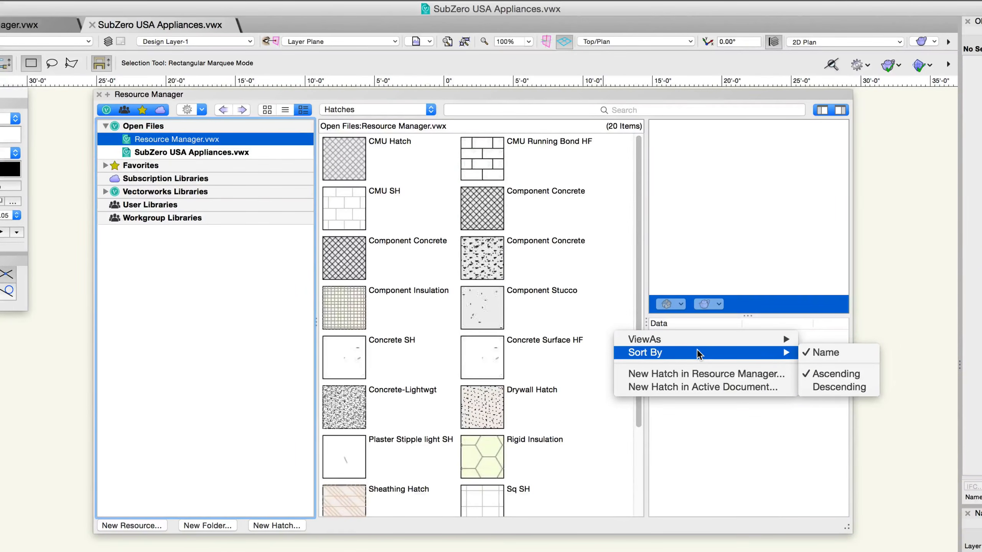
click(605, 290)
Step: Show All Resources of Resource Manager.vwx again and sort them by Type
click(431, 109)
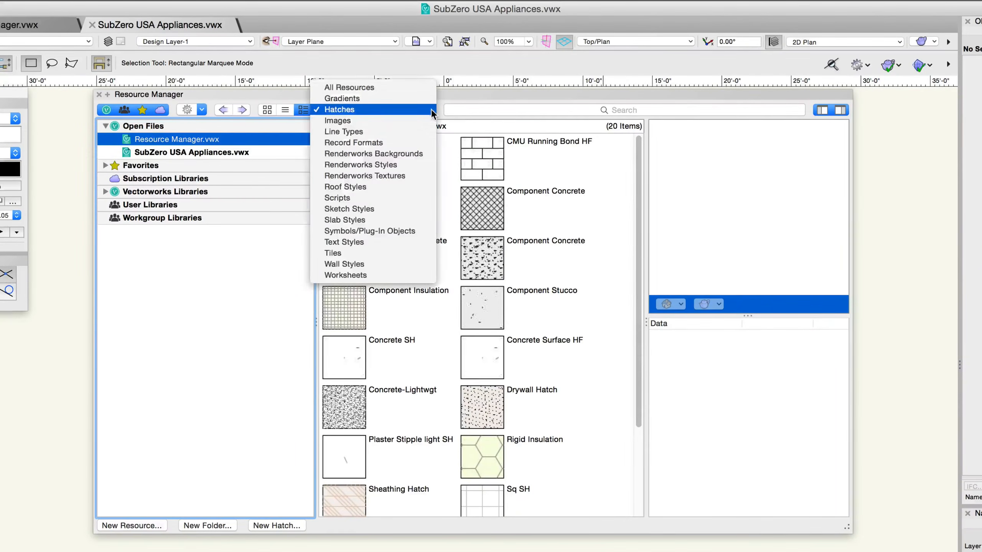
click(416, 90)
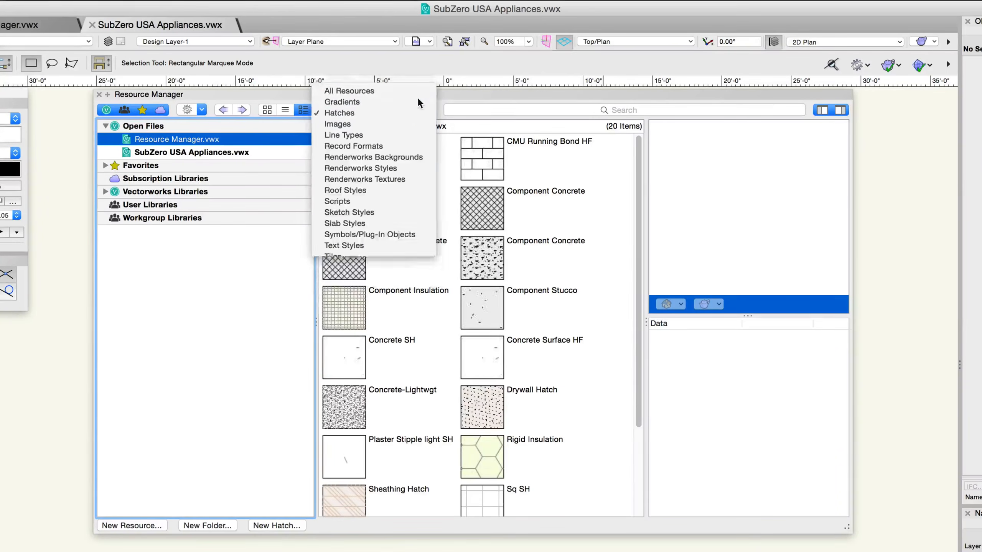
right_click(607, 320)
mouse_move(638, 340)
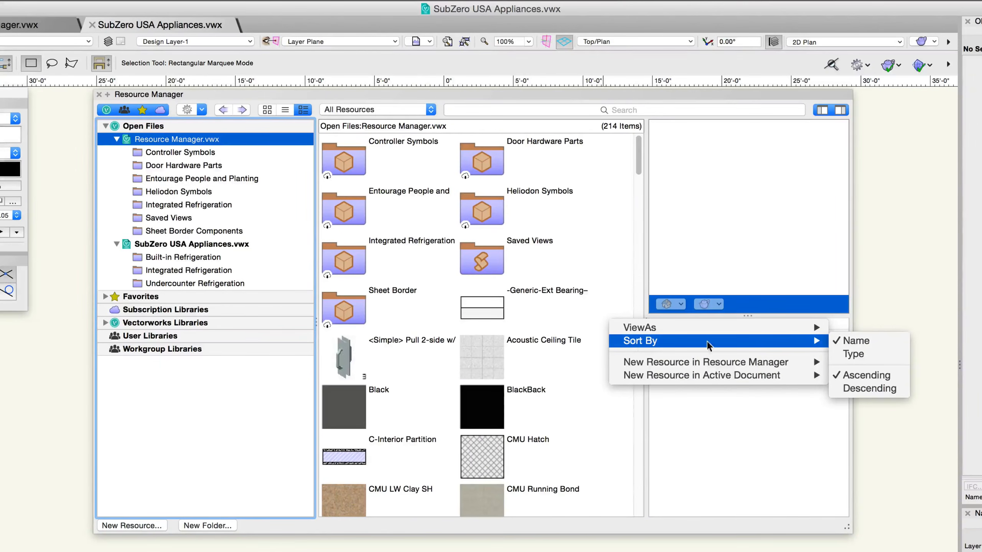
click(846, 354)
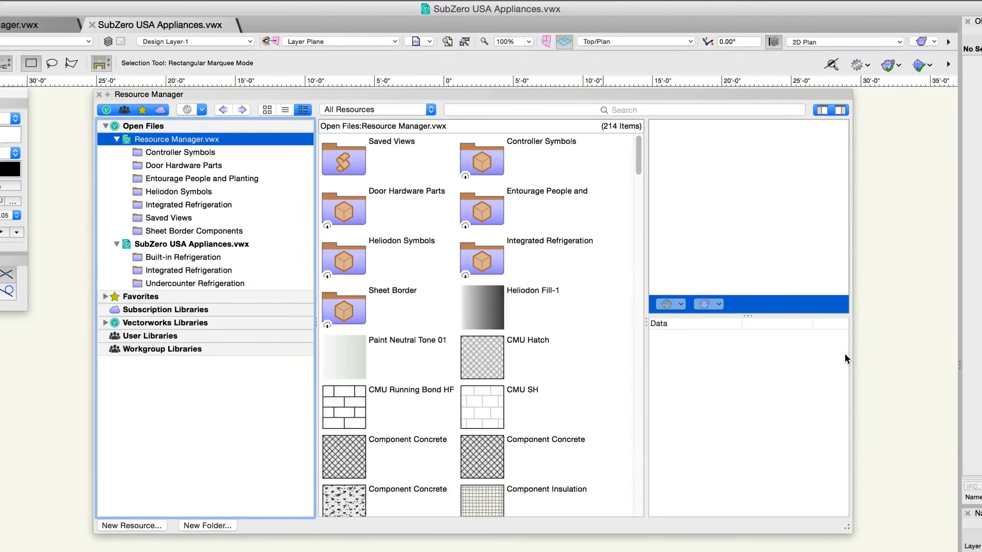
Step: Open the Glass-Tinted RT texture of SubZero USA Appliances.vwx for editing and accept its existing settings
click(228, 246)
click(474, 264)
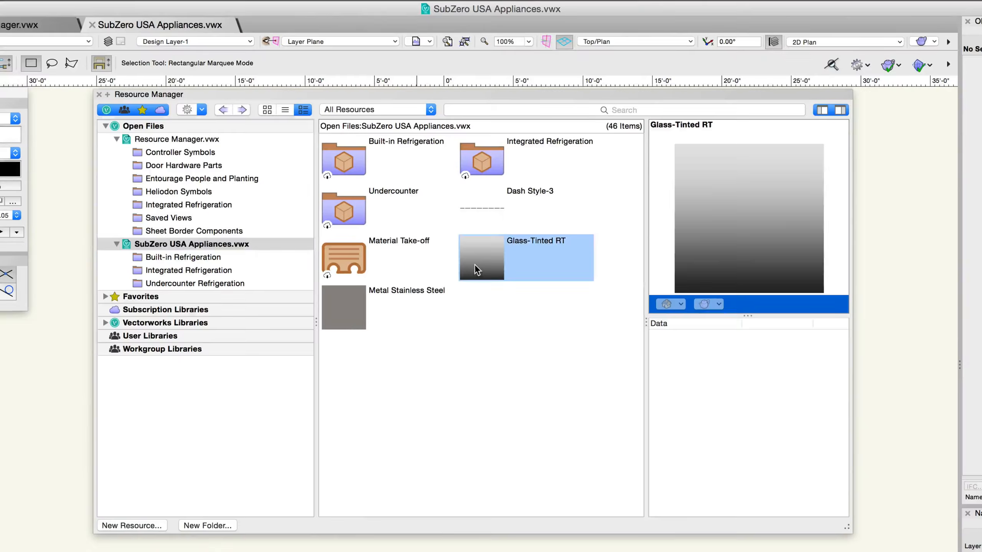
right_click(476, 266)
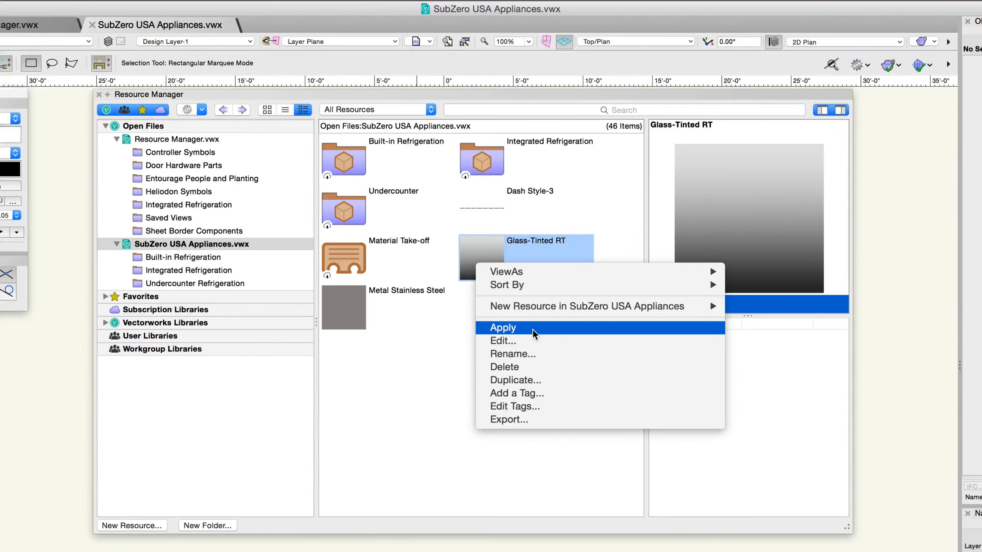
click(534, 341)
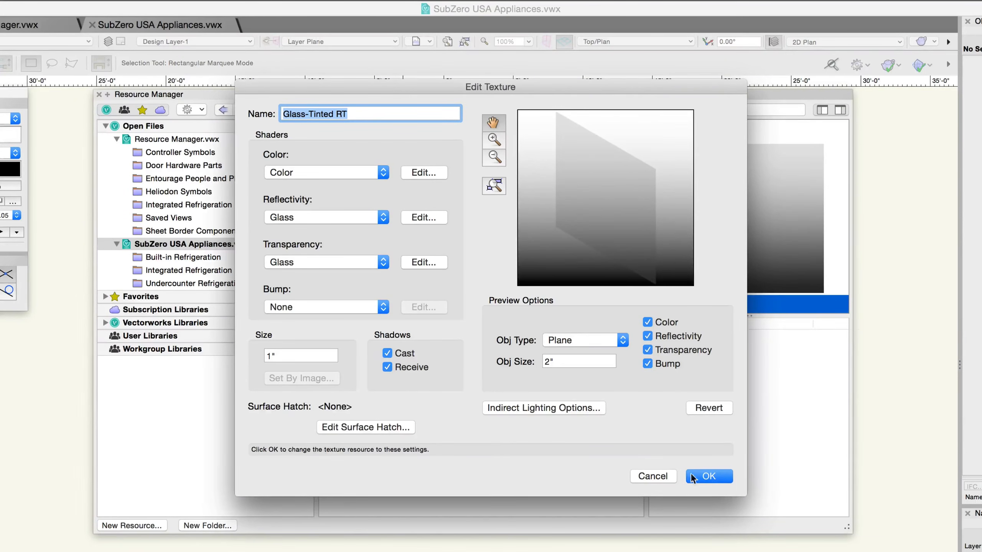
click(705, 478)
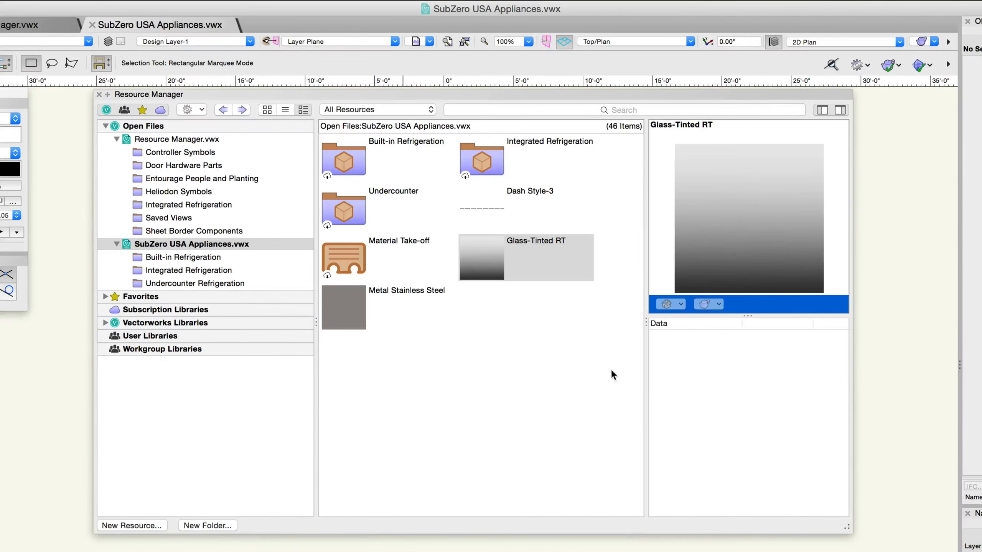
Step: Rename the Glass-Tinted RT texture as Glass Texture Tinted
right_click(488, 260)
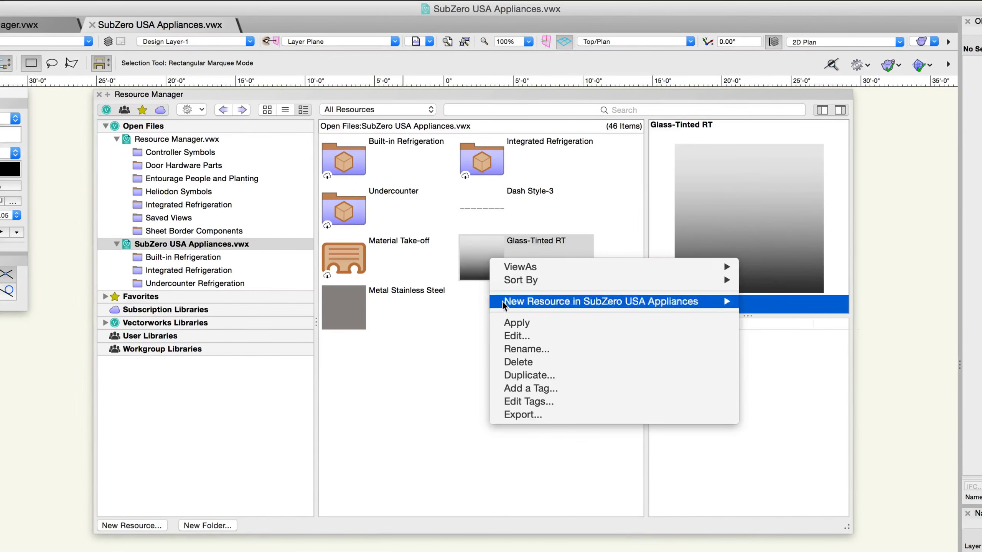
click(546, 350)
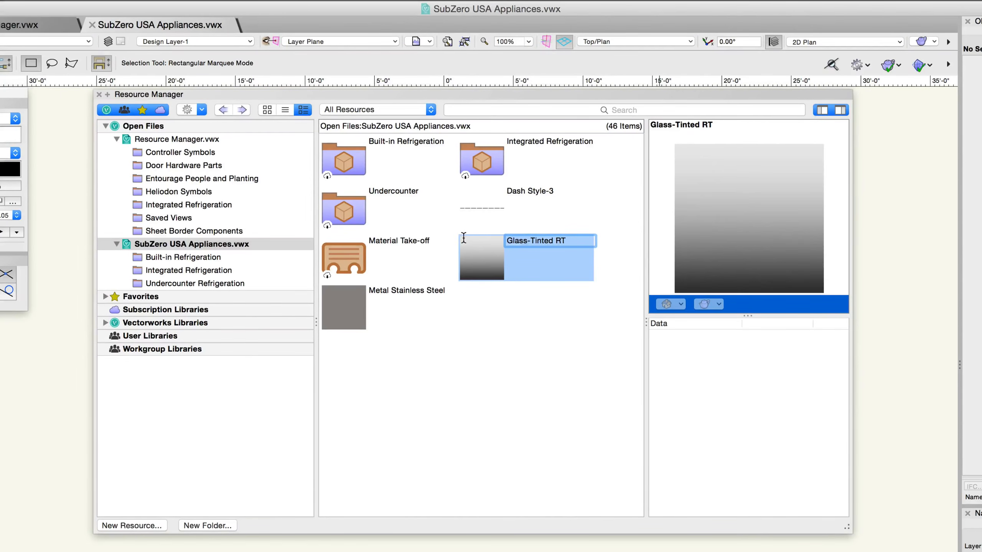
text(Glass Texture Tinted)
key(Return)
click(483, 290)
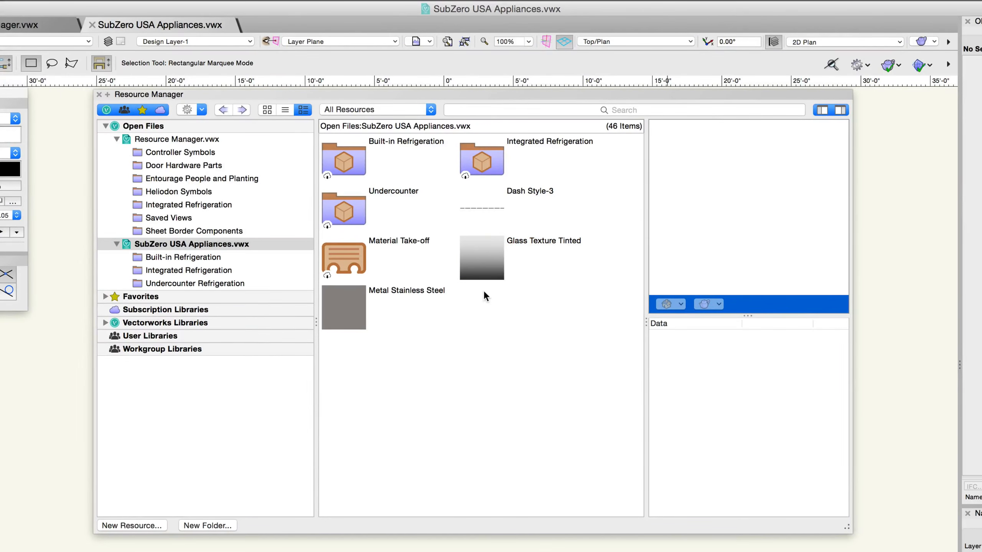
Step: View the delete and replace options for the Glass Texture Tinted texture, keeping the texture
right_click(487, 279)
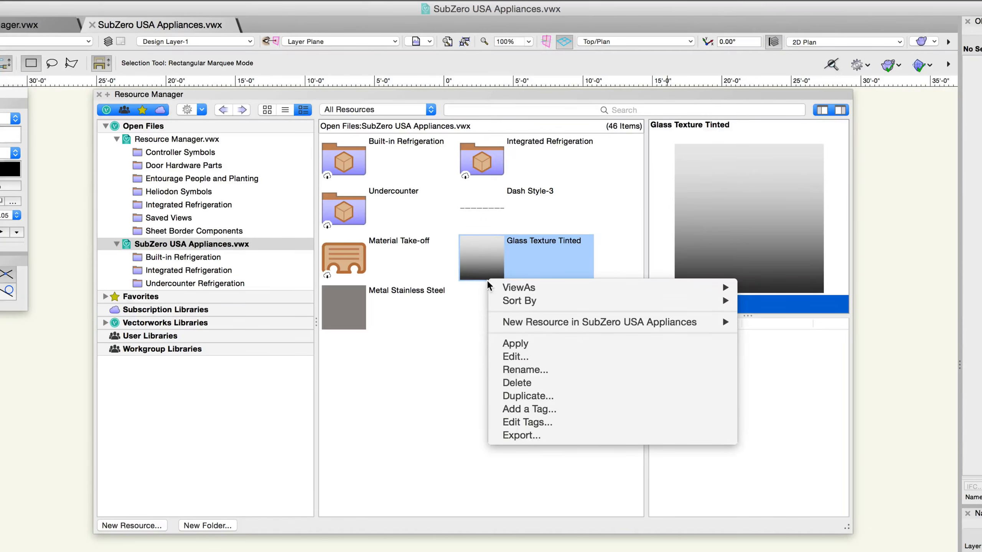
click(516, 383)
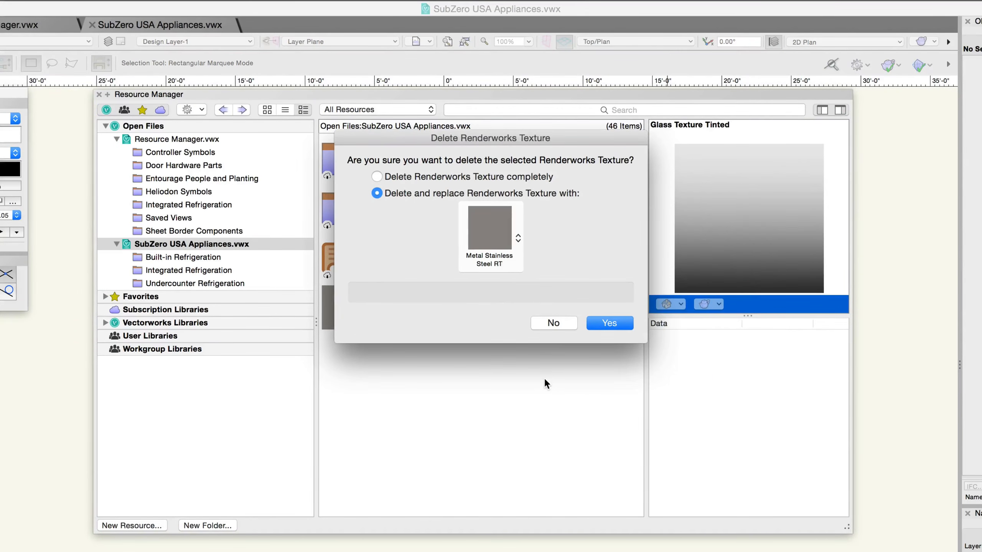
click(556, 323)
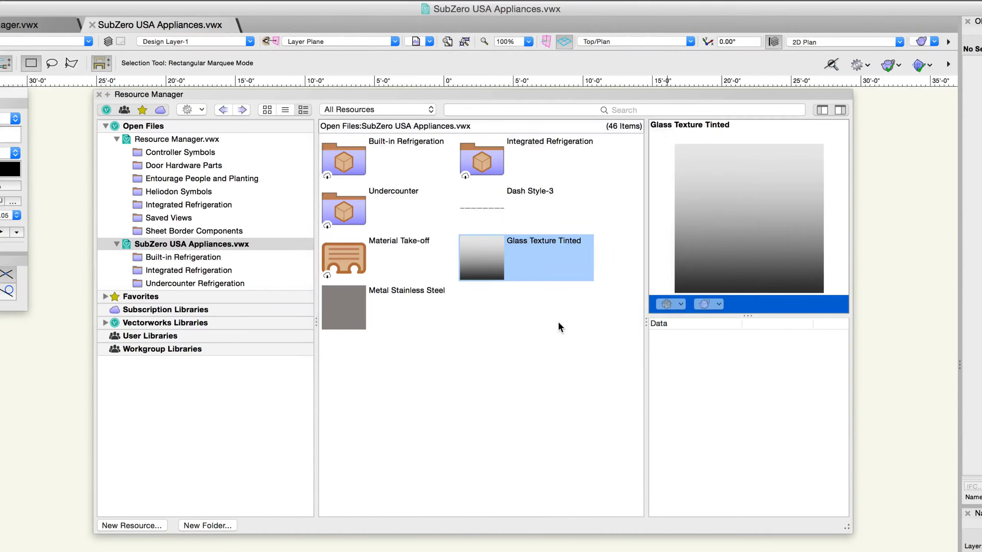
Step: Duplicate the Glass Texture Tinted texture under the name Glass Texture Tinted-2
right_click(495, 265)
click(560, 375)
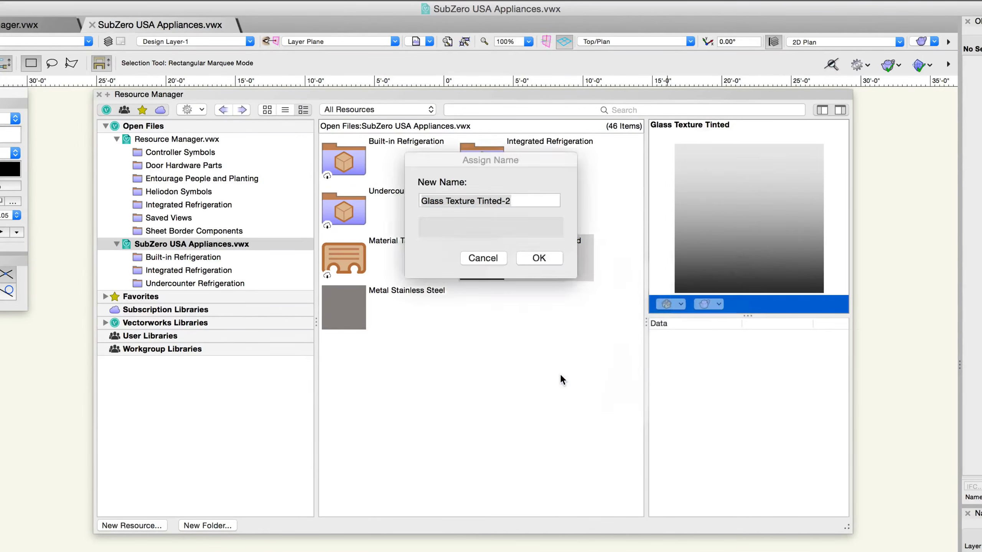
click(542, 259)
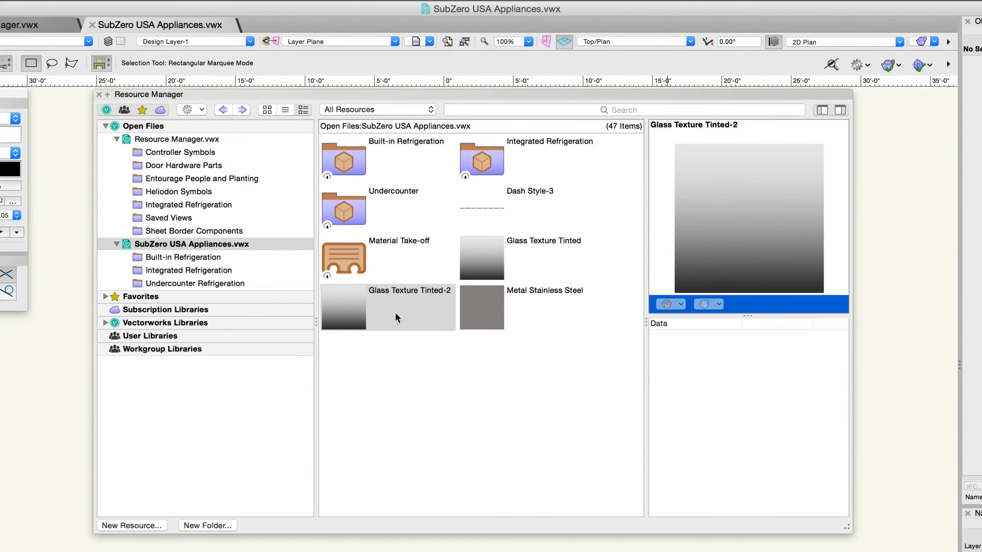
Step: Add the tag Tinted Glass to the Glass Texture Tinted-2 texture
right_click(375, 302)
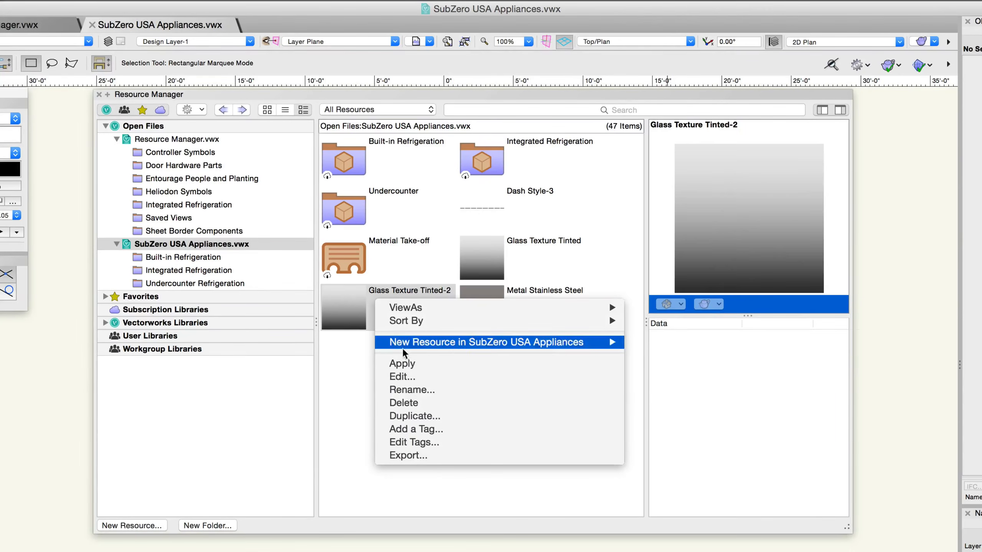
click(437, 429)
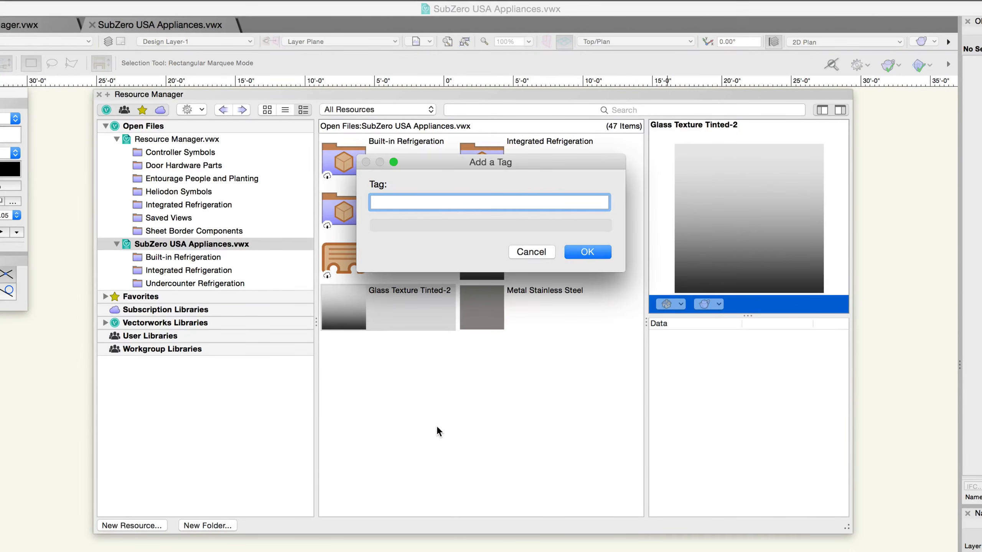
text(Tinted Glass)
key(Return)
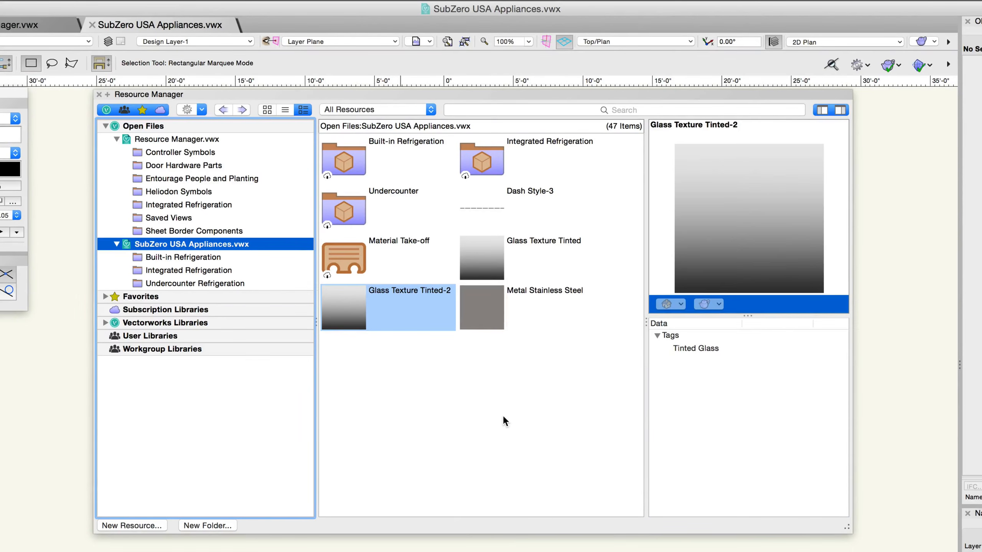
Step: Select both glass textures, view their shared tag editing dialog without changing any tags, and clear the selection
shift+click(488, 262)
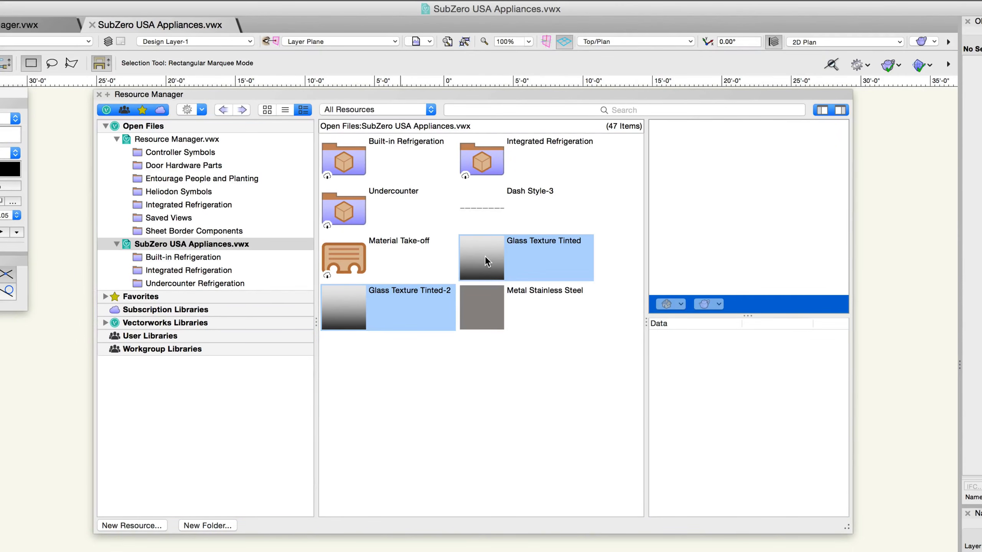
right_click(488, 262)
click(552, 348)
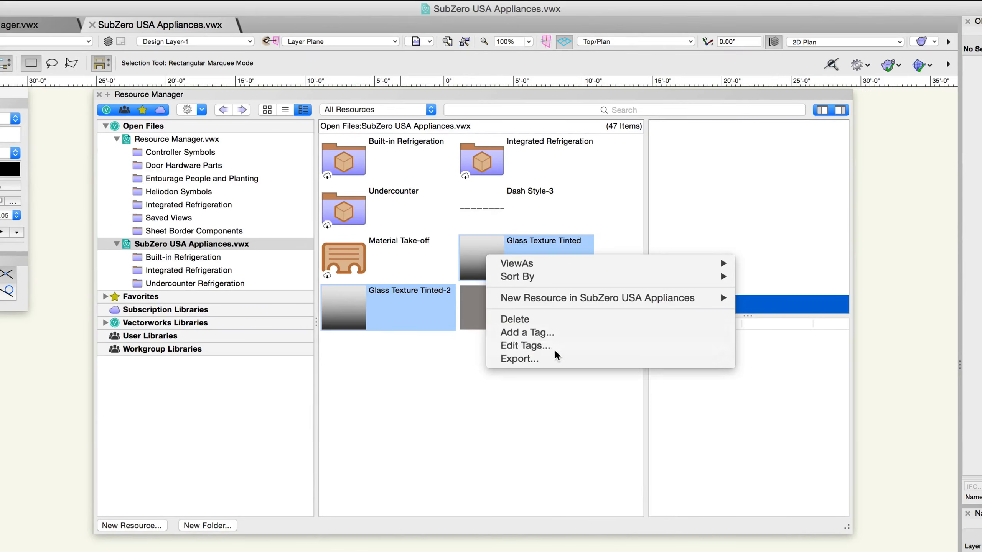
click(542, 271)
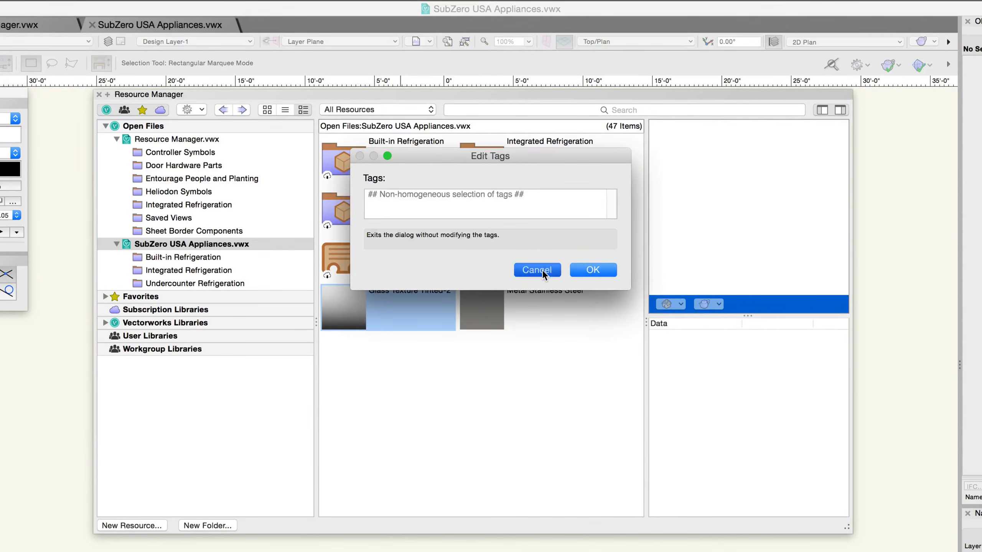
click(512, 407)
Step: View the export destinations for the Glass Texture Tinted-2 texture without exporting it
right_click(401, 306)
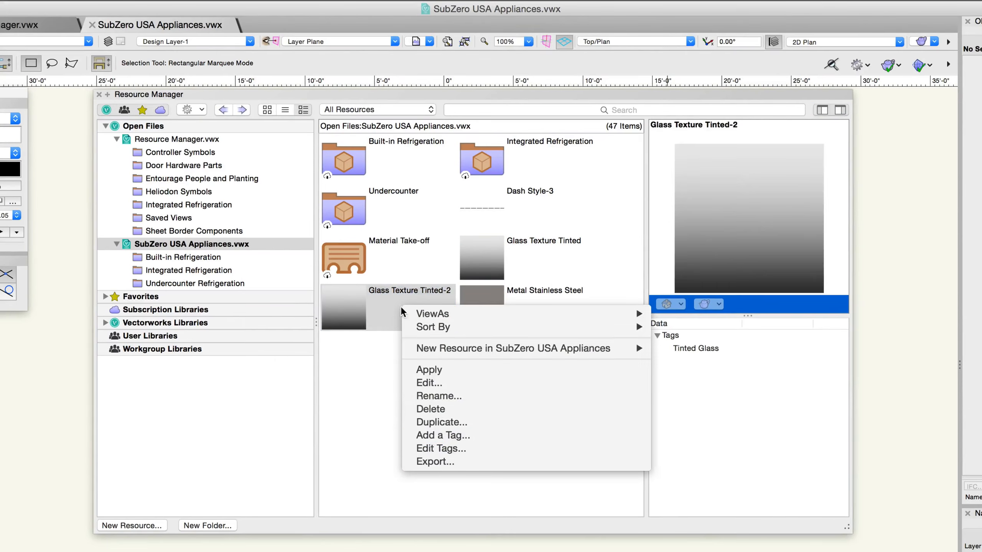
click(459, 462)
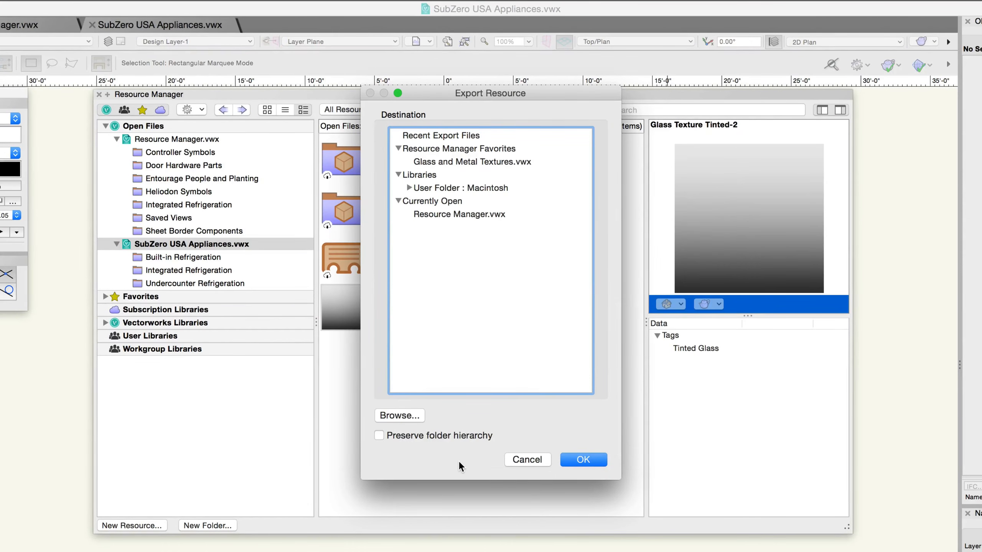
key(Escape)
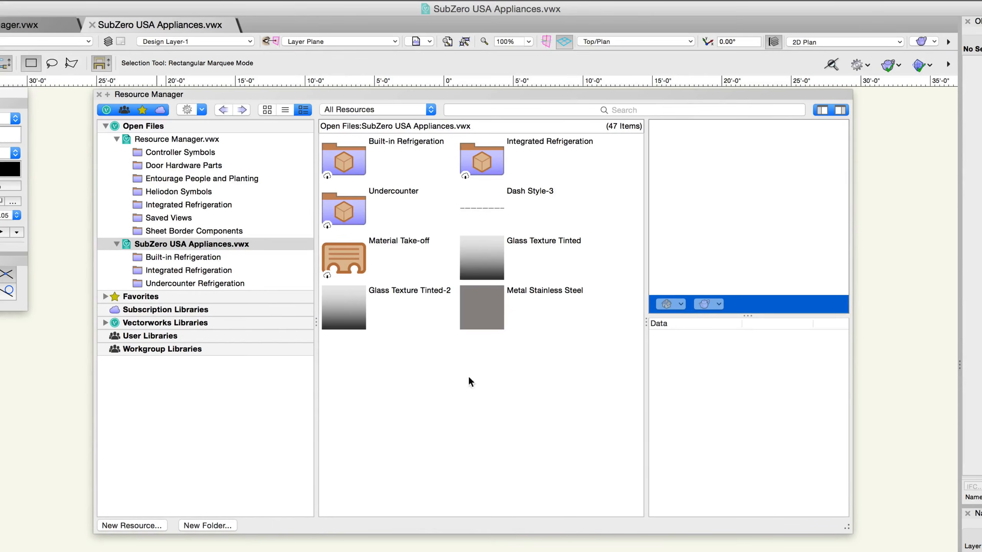
Step: Make Resource Manager.vwx the active document and display only its Hatches as a details list
click(53, 28)
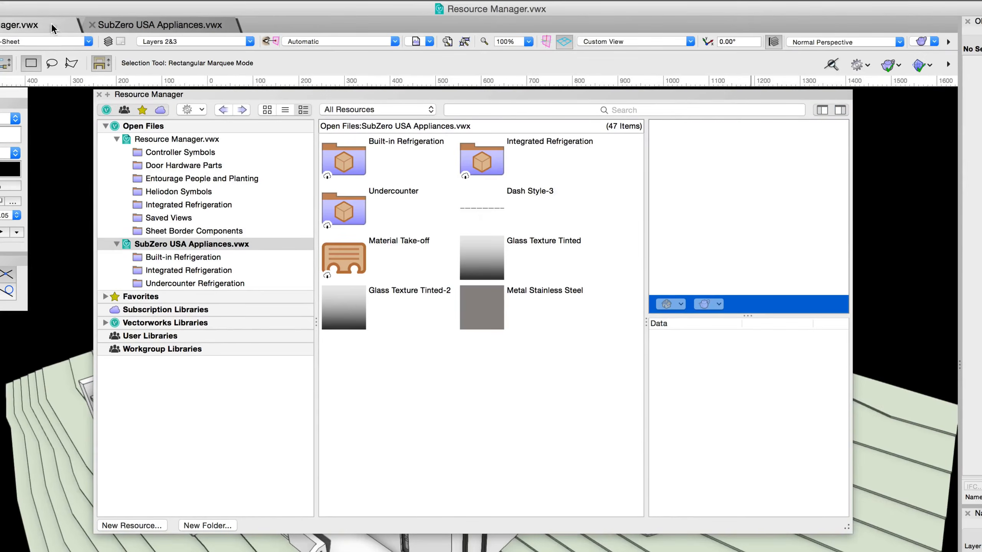
click(178, 140)
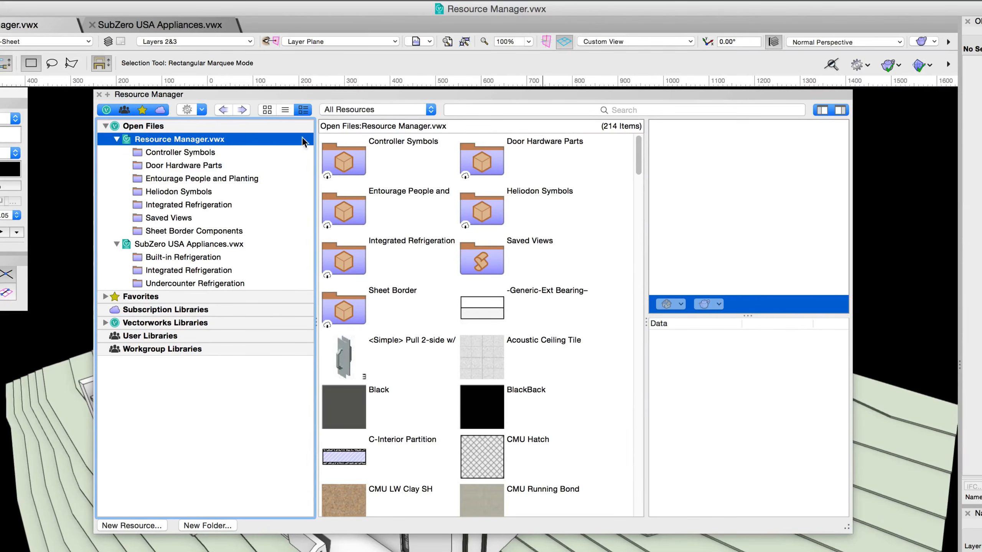
click(428, 110)
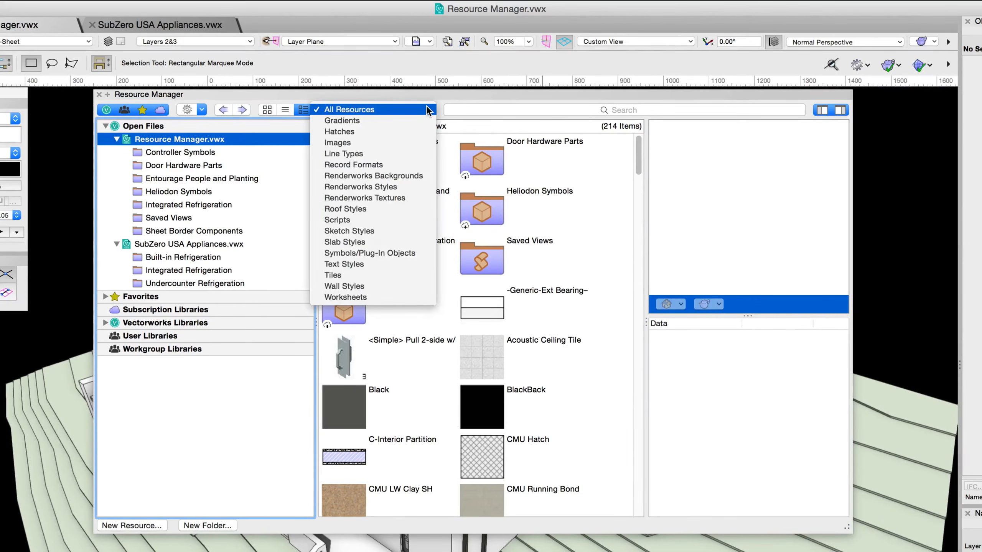
click(424, 132)
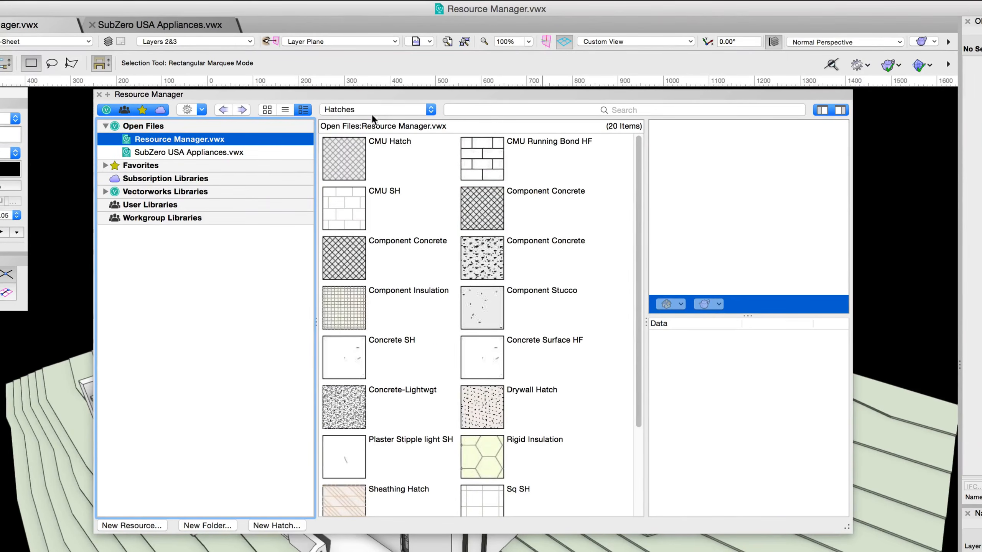
click(285, 110)
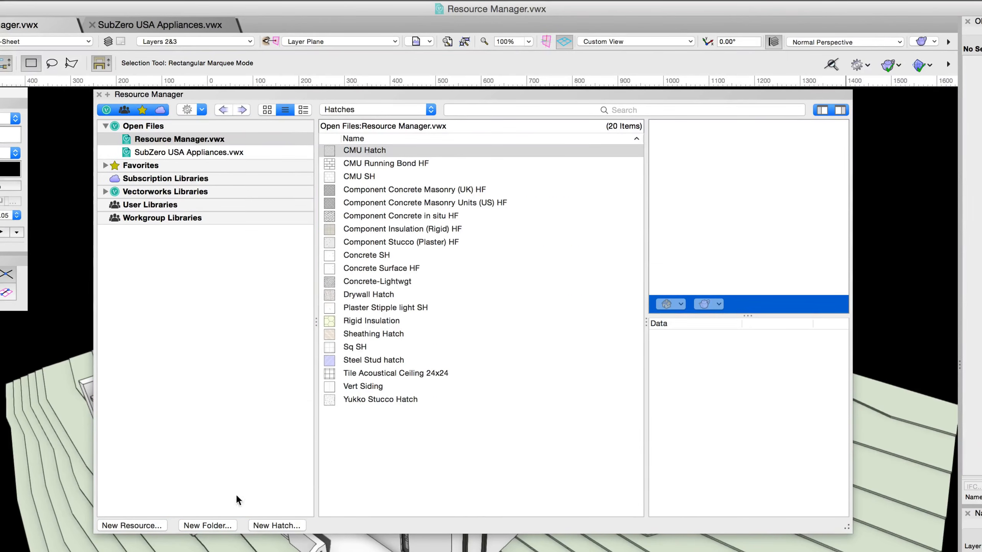
Step: Create a hatch folder named Hatches in Resource Manager.vwx
click(208, 526)
text(Ha)
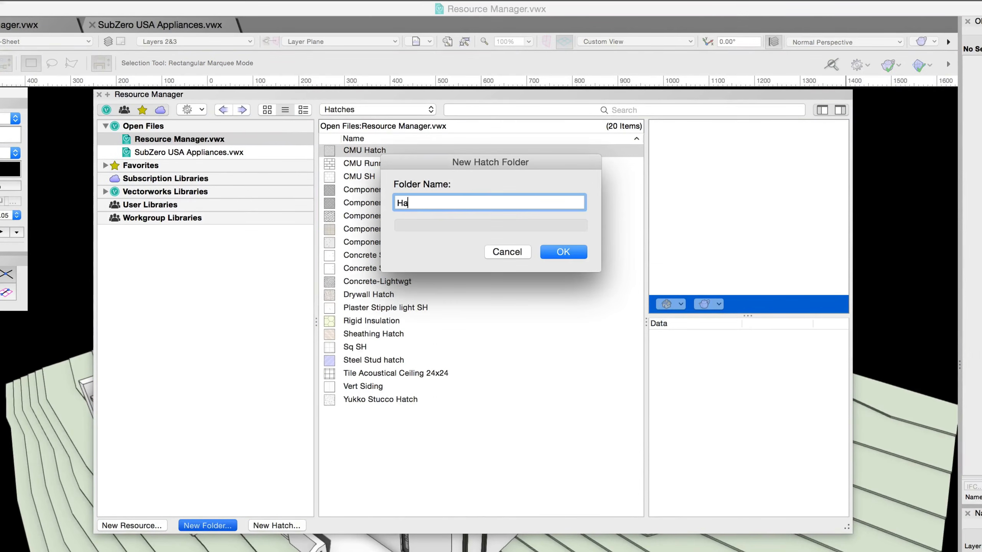
text(tches)
key(Return)
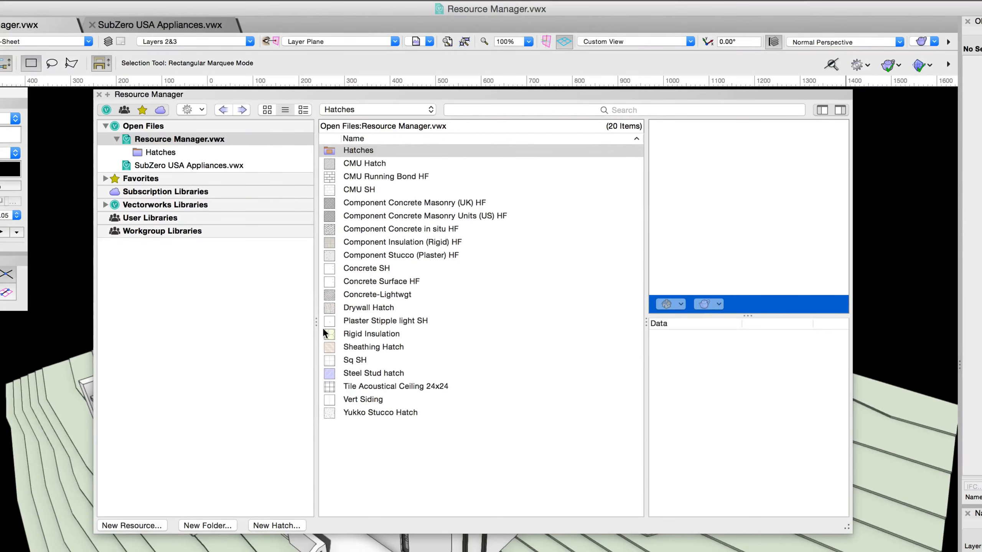
Step: Move all the hatches from CMU Hatch through Yukko Stucco Hatch into the Hatches folder of Resource Manager.vwx
click(386, 164)
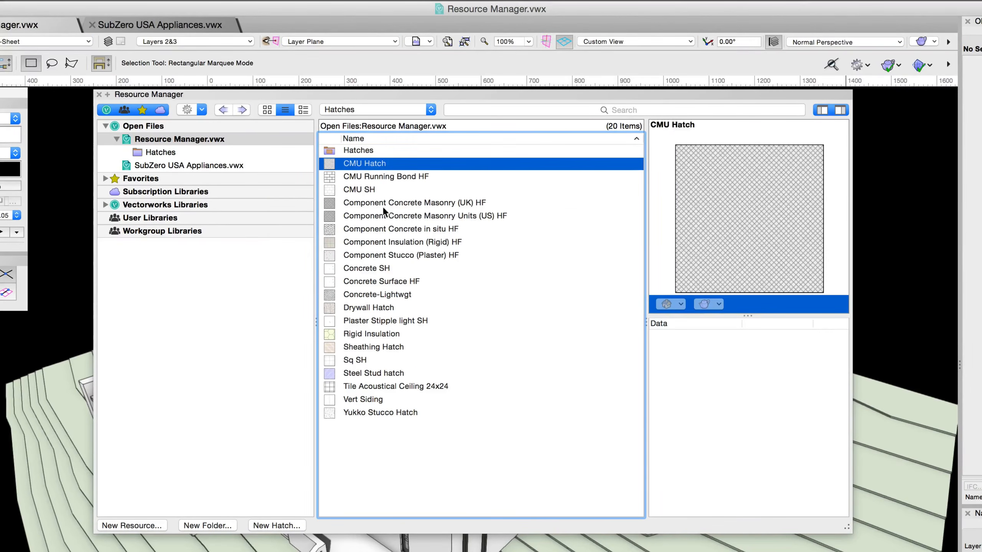
shift+click(380, 412)
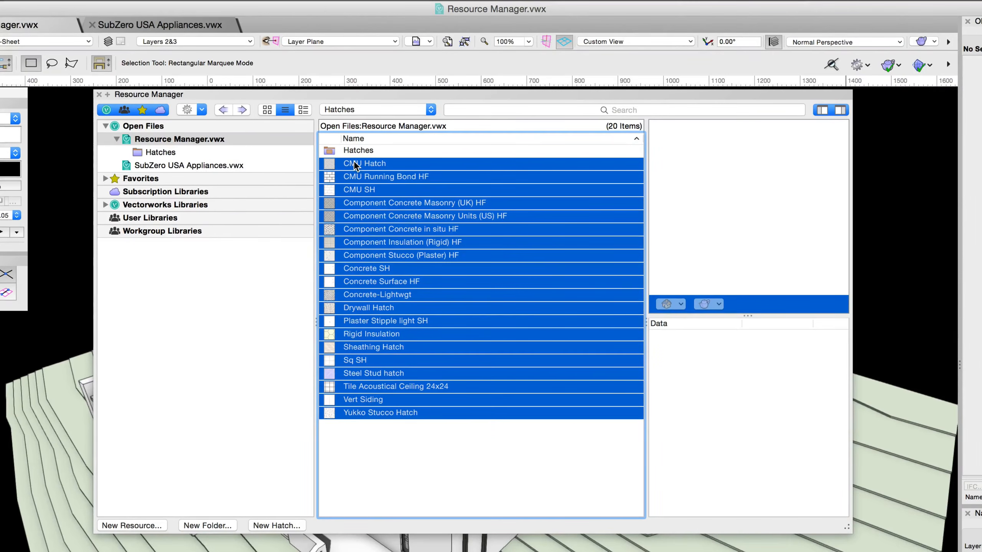
mouse_move(354, 166)
mouse_down()
mouse_move(182, 165)
mouse_move(170, 153)
mouse_up()
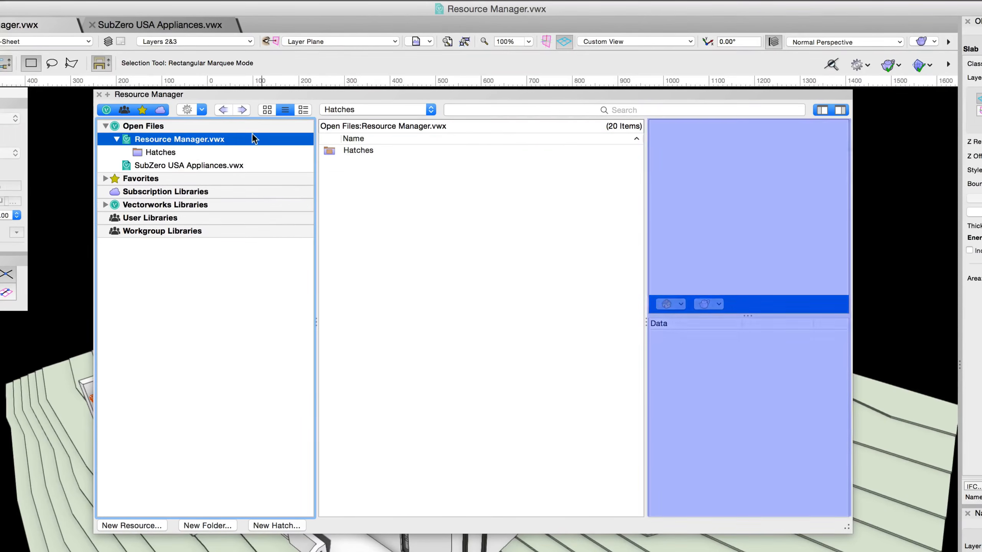
Step: Display all resource types of Resource Manager.vwx as thumbnails
click(379, 110)
click(389, 87)
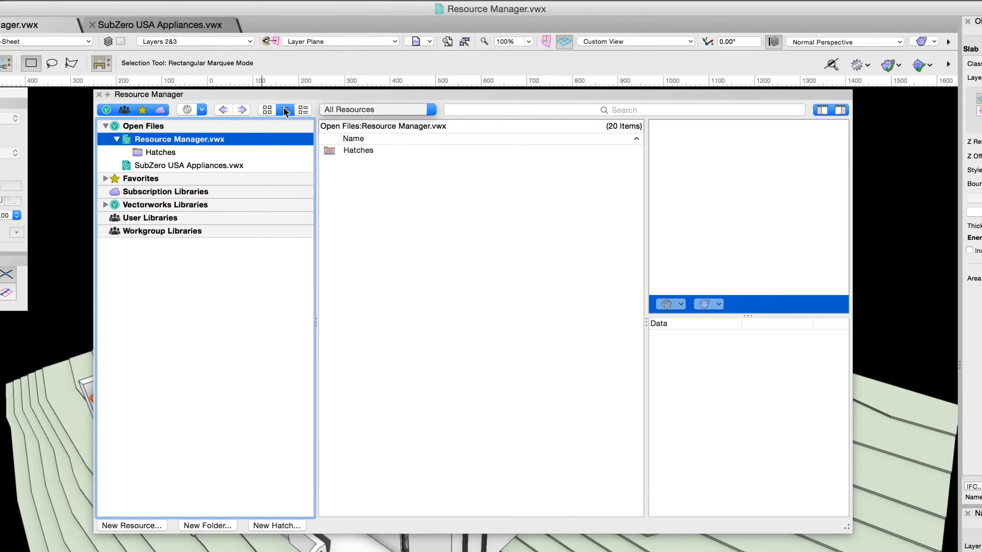
click(264, 111)
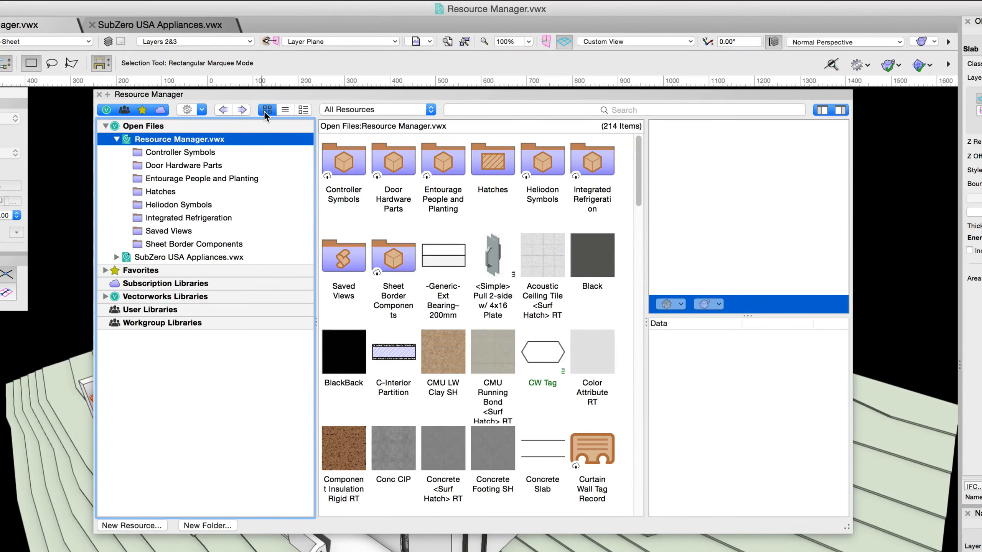
Step: Preview the <Simple> Pull 2-side w/ 4x16 Plate, CMU LW Clay SH and C-Interior Partition resources, and adjust the preview pane's width
click(484, 253)
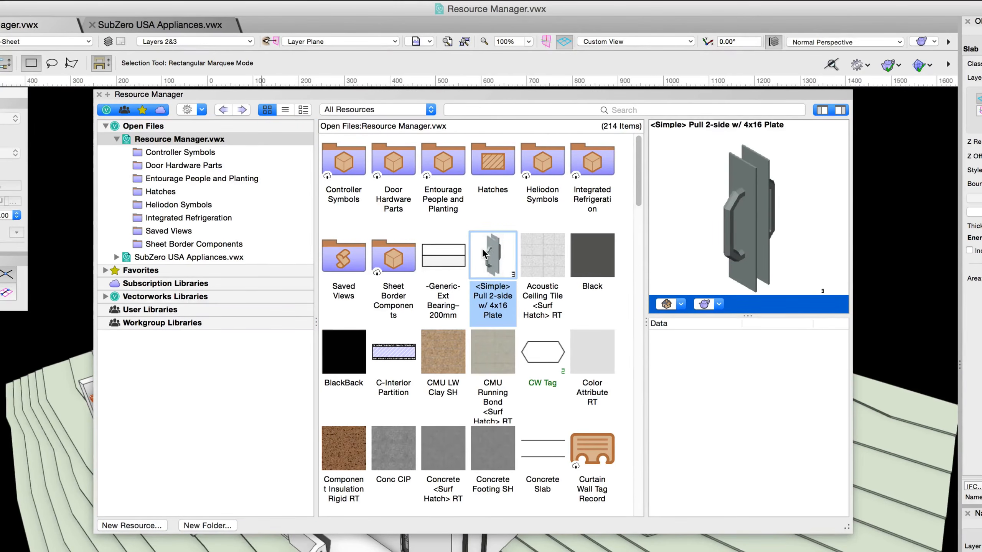
click(444, 354)
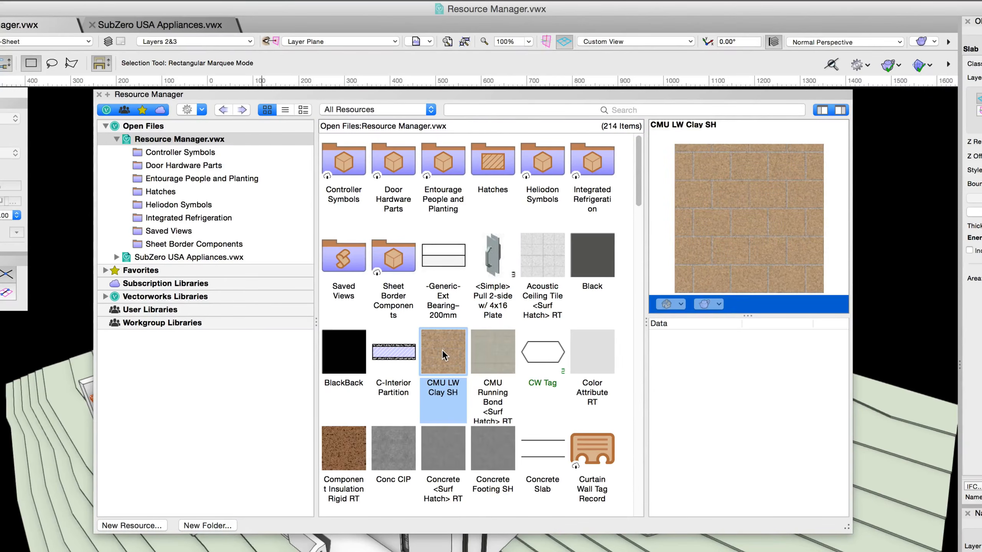
click(392, 349)
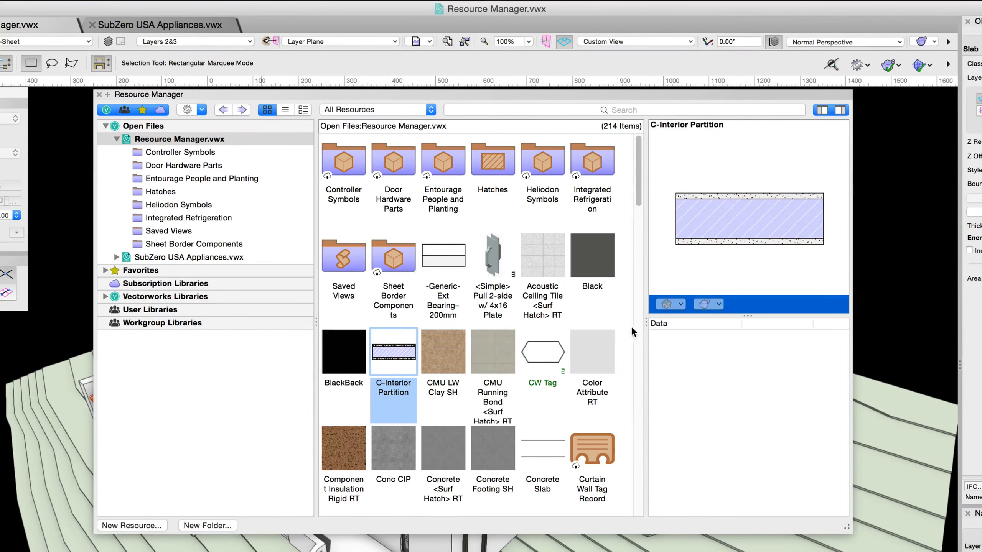
mouse_move(646, 324)
mouse_down()
mouse_move(580, 322)
mouse_move(633, 322)
mouse_move(672, 279)
mouse_move(673, 379)
mouse_move(673, 320)
mouse_up()
Step: Set the preview of the <Simple> Pull 2-side w/ 4x16 Plate symbol to a Front view with Hidden Line rendering
click(494, 282)
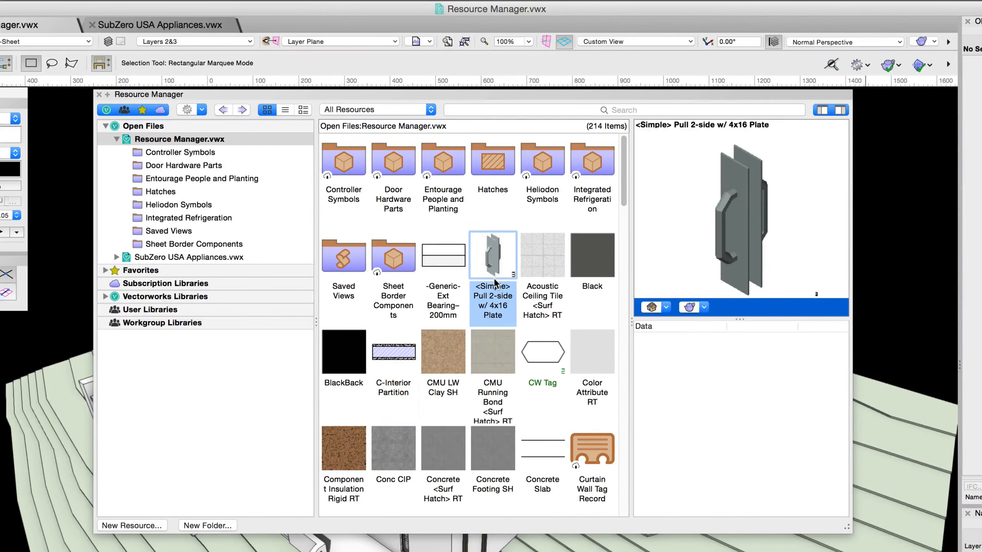
click(665, 309)
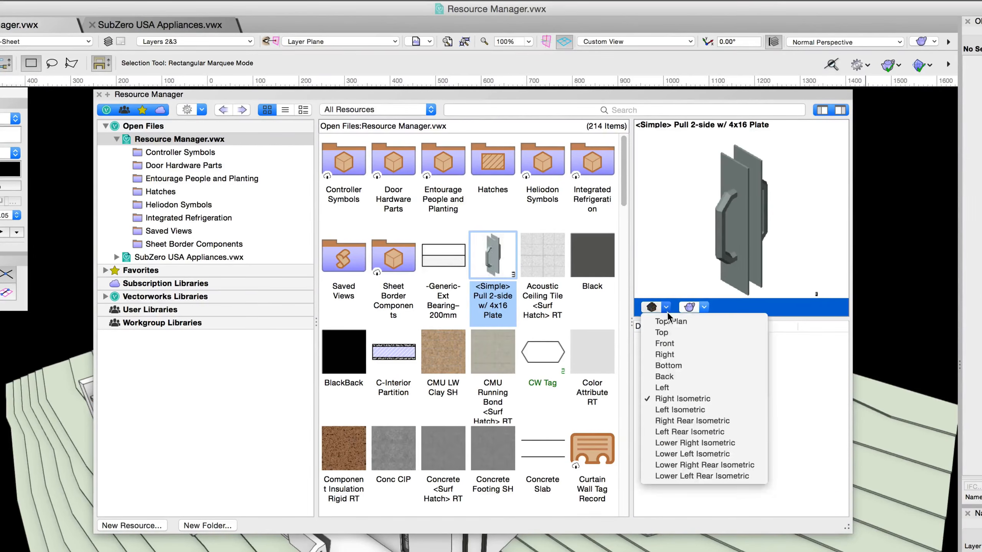
click(669, 343)
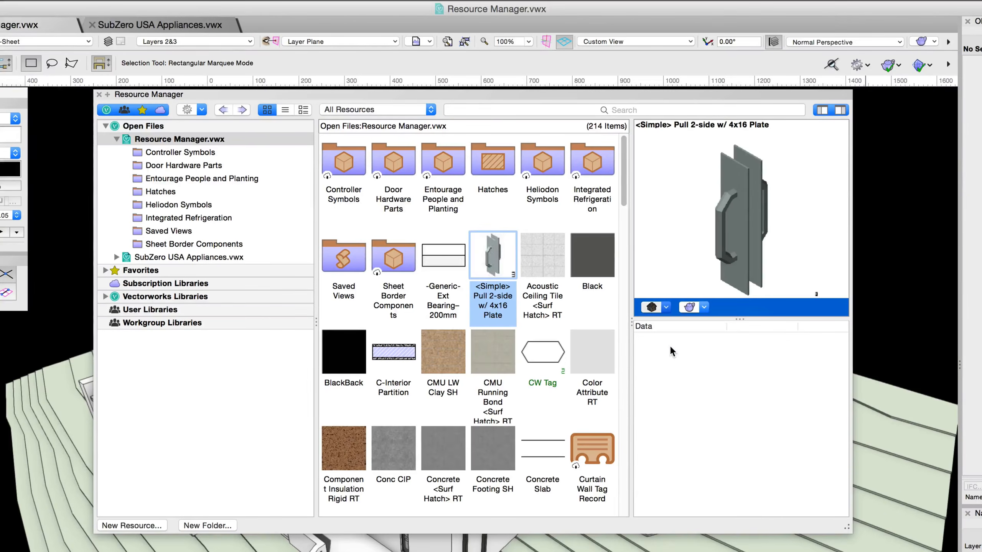
click(704, 307)
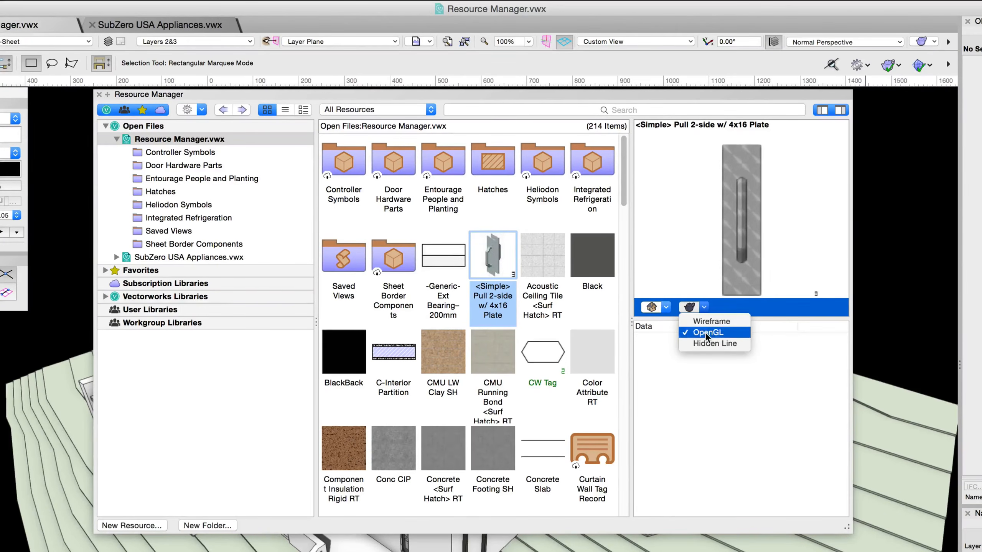
click(705, 344)
Step: Switch the pull symbol's preview to OpenGL rendering and a Right Isometric view
click(704, 307)
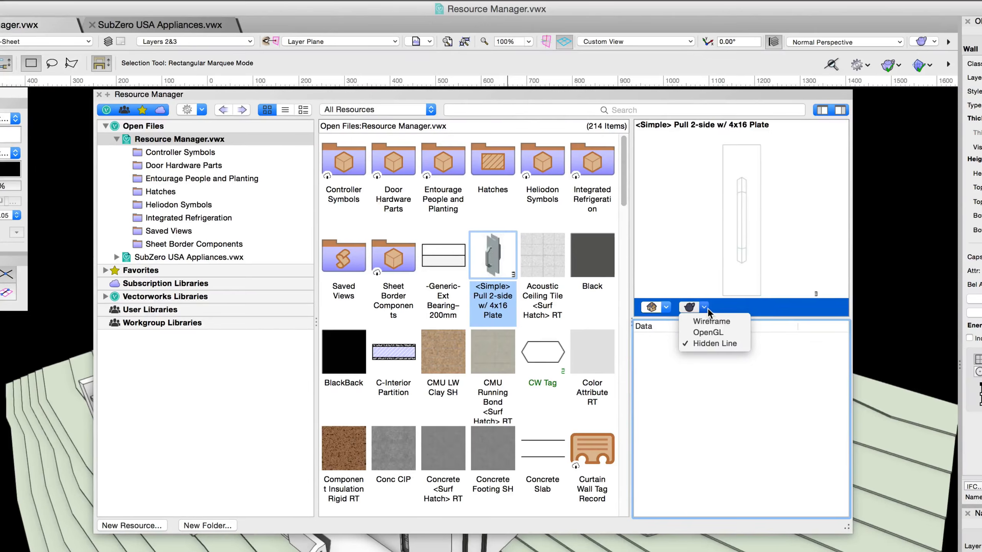
click(705, 330)
click(666, 307)
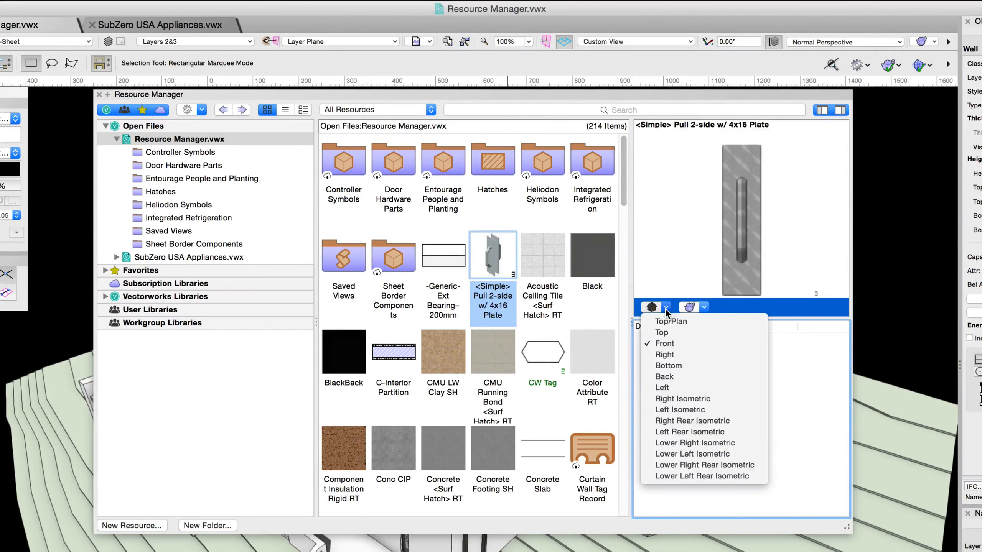
click(669, 399)
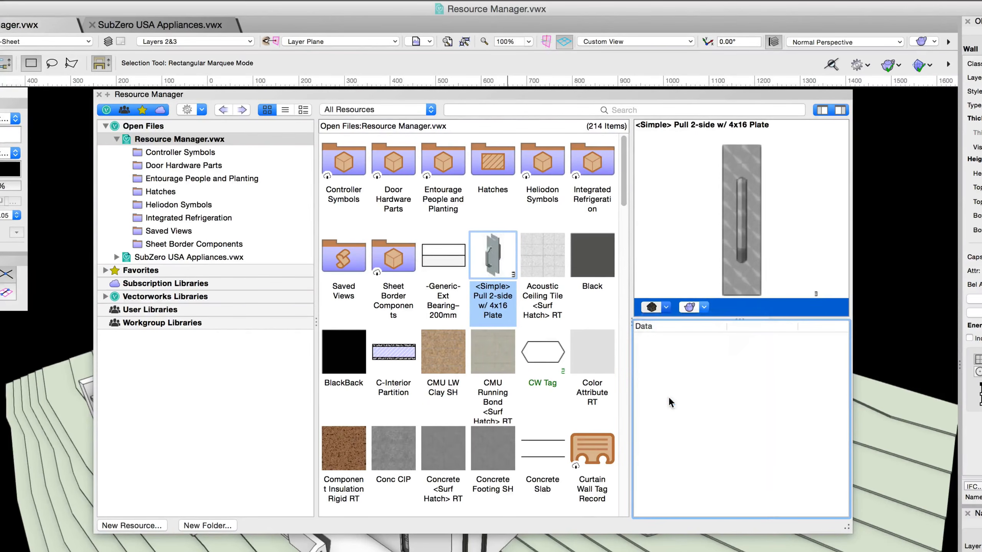
Step: Examine the preview and attached record data of the Etc Source 4 Jr 36° symbol
scroll(625, 201, down, 1)
drag(624, 201, 622, 299)
click(545, 293)
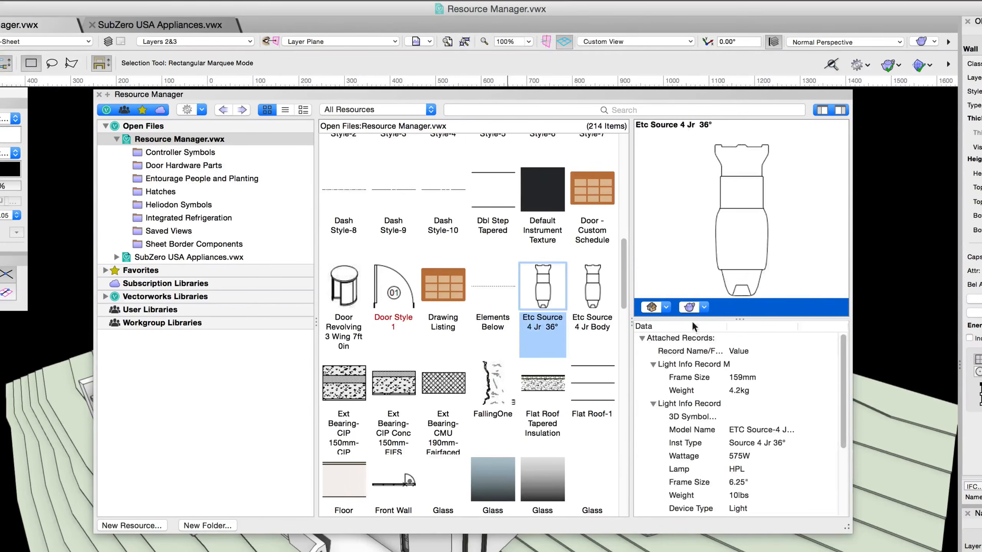
mouse_move(841, 346)
mouse_down()
mouse_move(846, 414)
mouse_move(835, 346)
mouse_up()
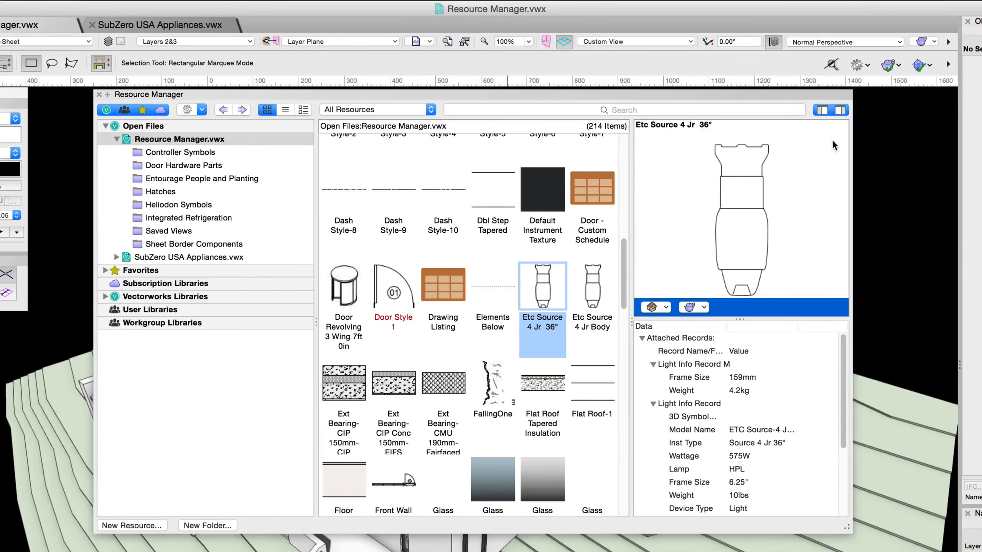
Step: Hide both the file browser pane and the preview pane of the Resource Manager
click(822, 109)
click(839, 110)
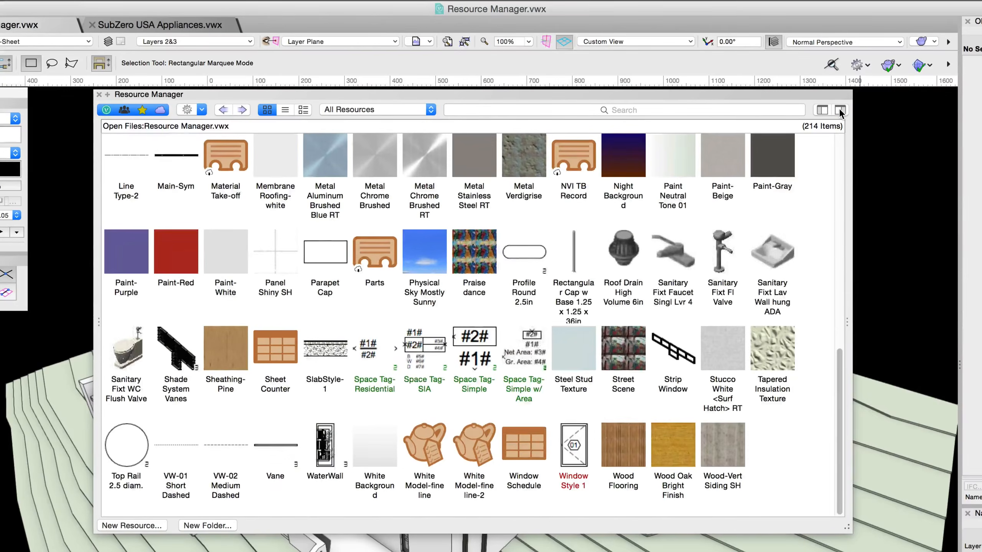
click(840, 110)
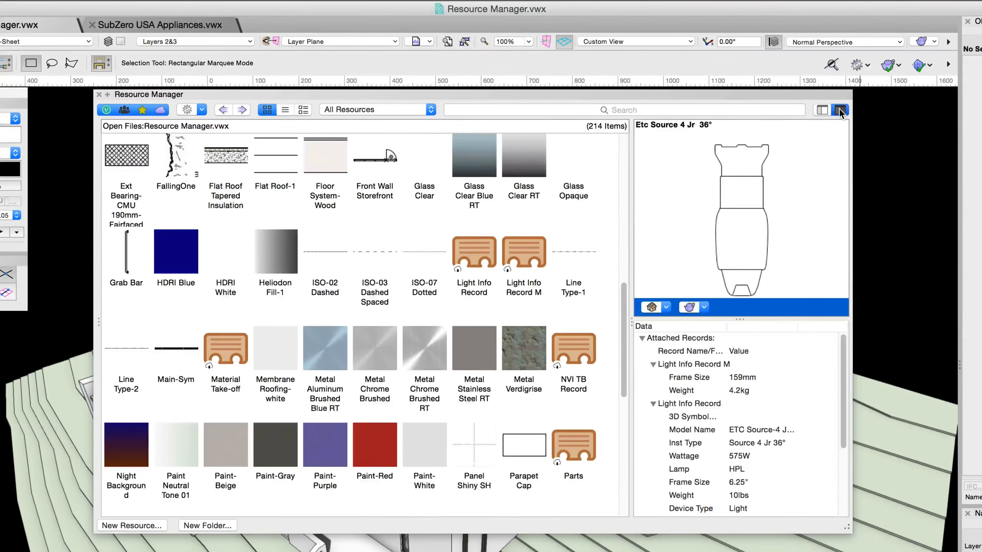
click(840, 110)
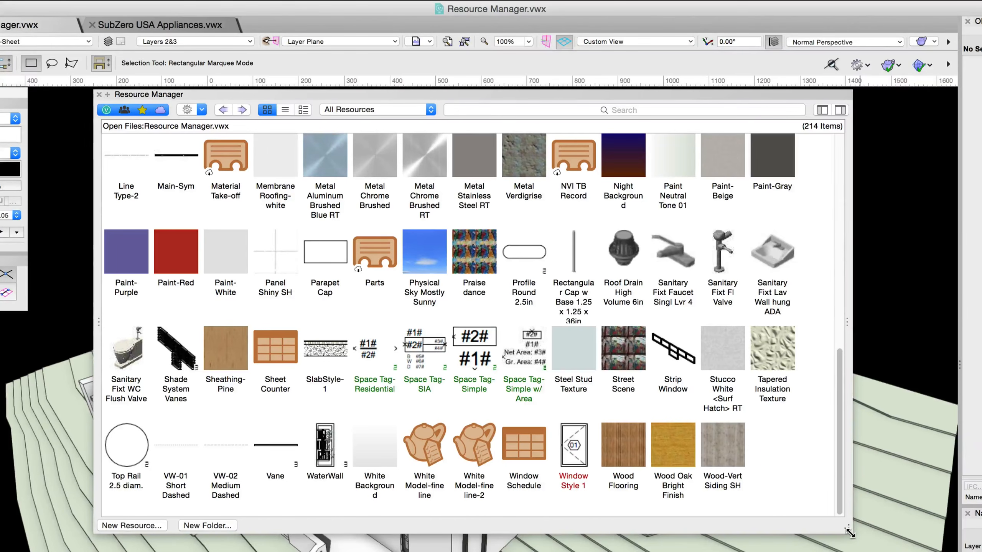
Step: Shrink the Resource Manager to a small palette two thumbnails wide and access its search field and overflow controls
drag(850, 534, 202, 361)
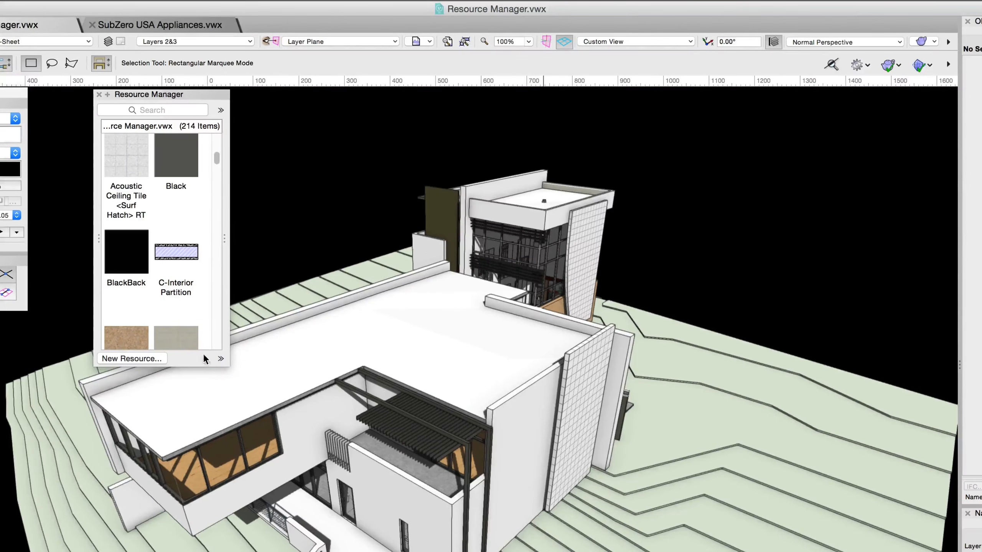
click(161, 110)
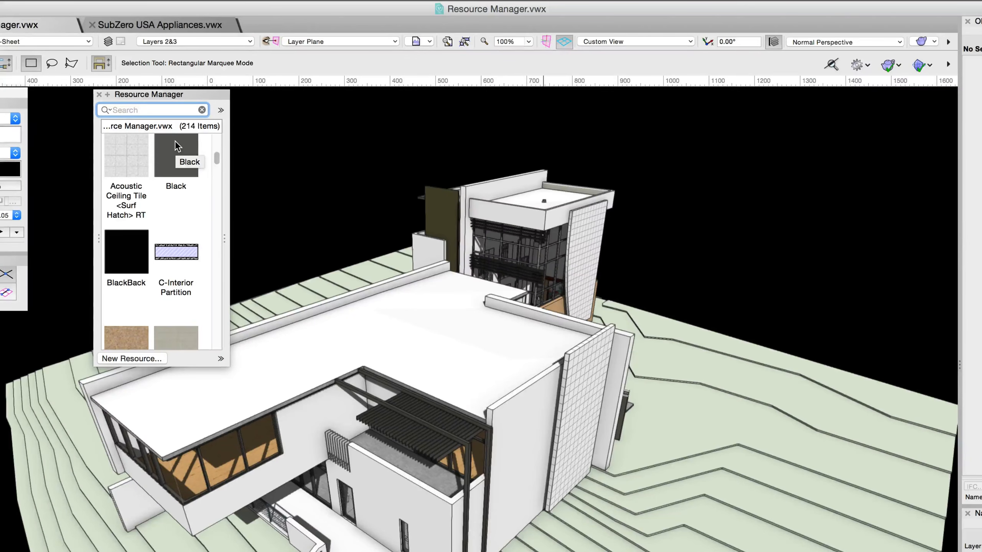
click(220, 110)
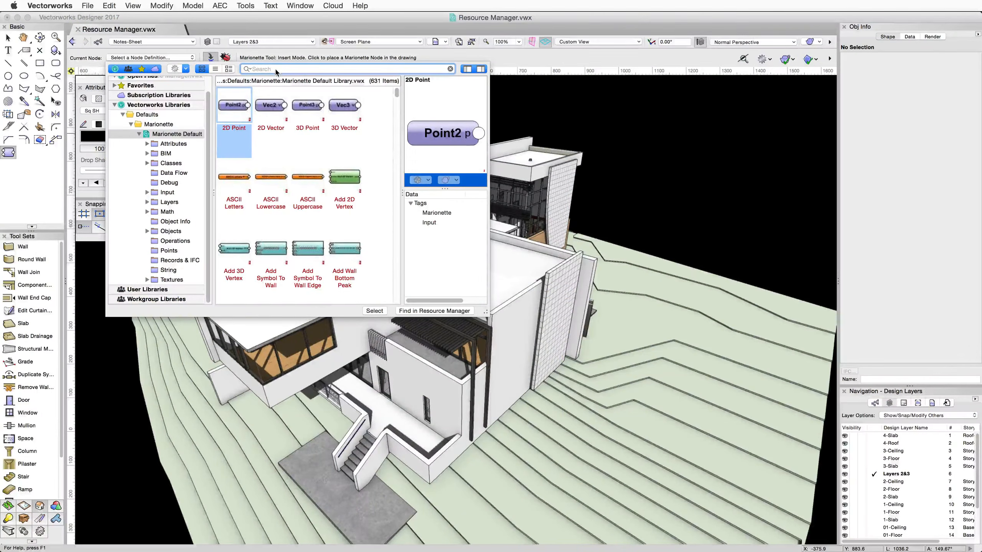
Step: Search the Marionette node selector for "Convert to"
click(276, 70)
text(Convert to)
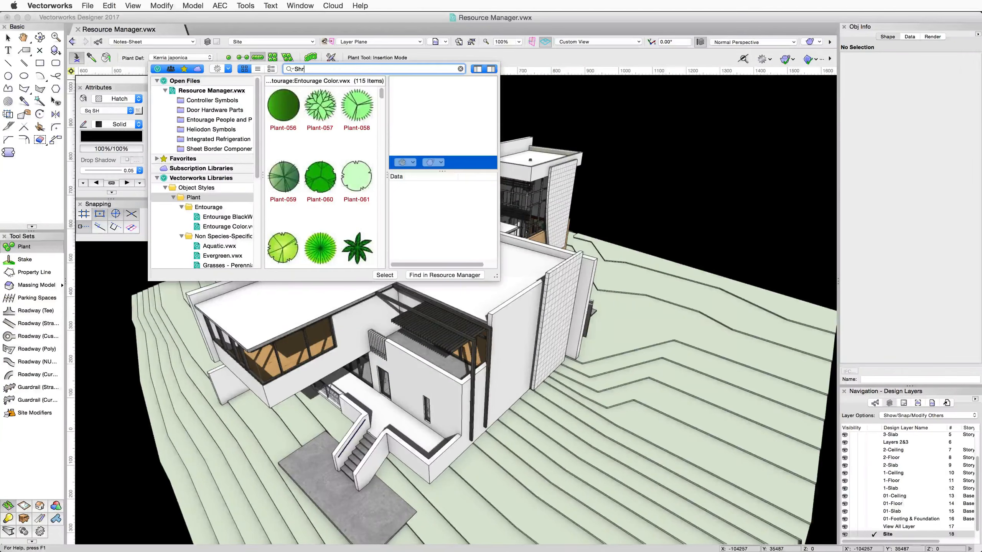
Step: Search the Plant tool's resource selector for Shrubs, enlarge the selector, and choose Kerria japonica as the active plant
key(Return)
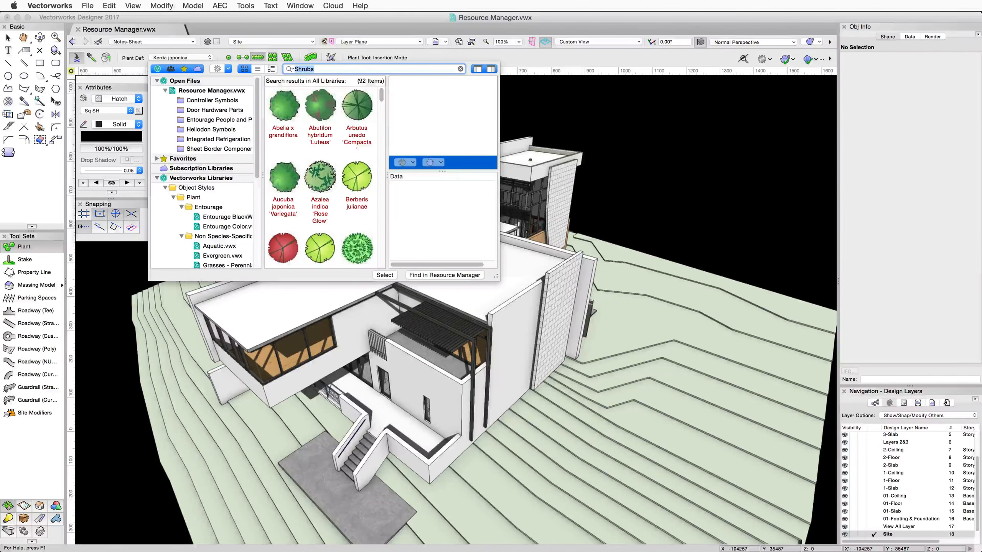
drag(498, 279, 818, 439)
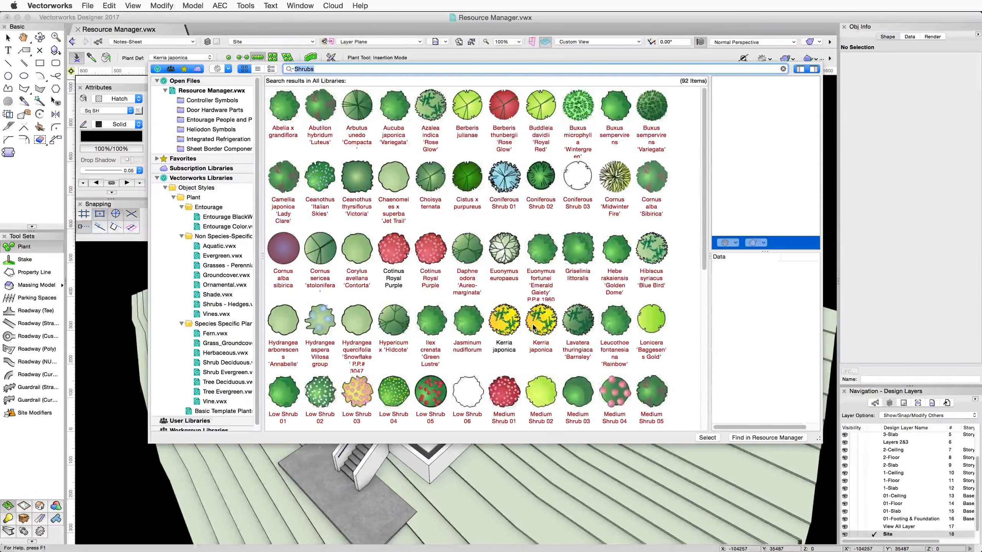
double_click(504, 323)
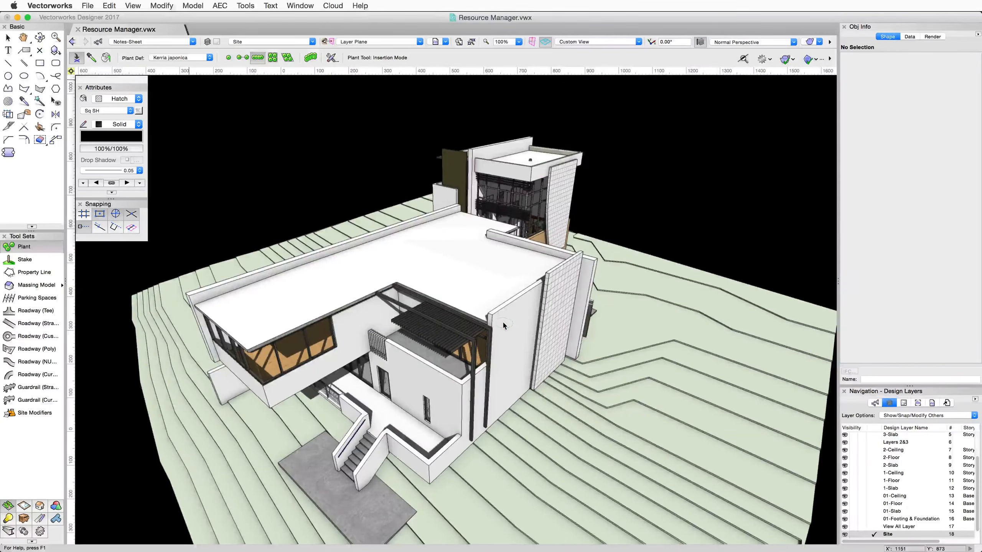